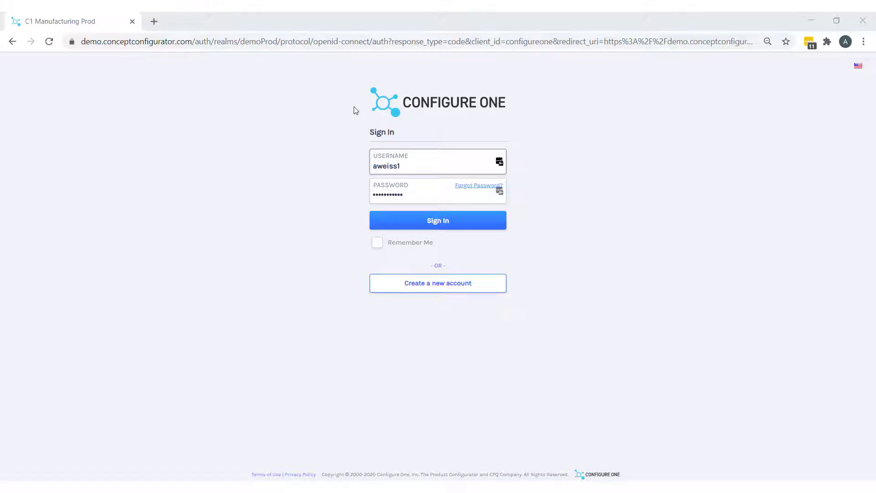
# Sign in to Configure One and open the New (+) menu in the sidebar
pyautogui.click(424, 225)
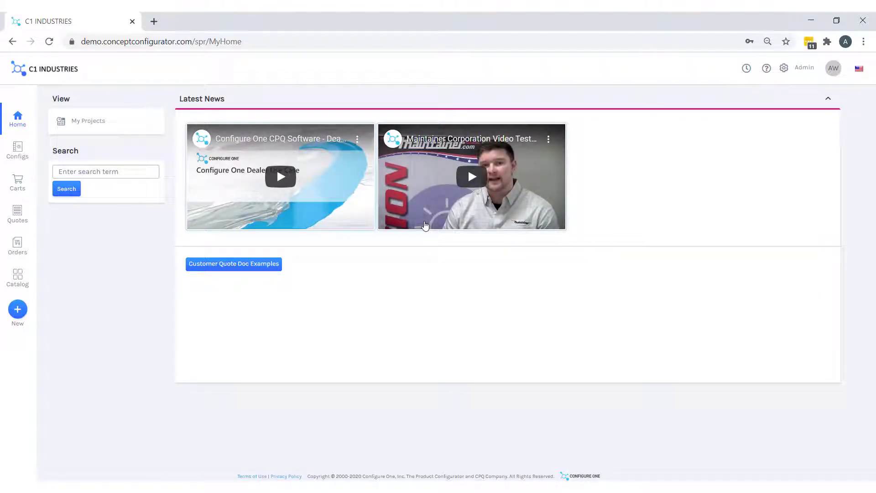
pyautogui.click(18, 310)
# Create a quote named 'New truck for crosswinds' with Crosswinds LLC as its customer
pyautogui.click(41, 344)
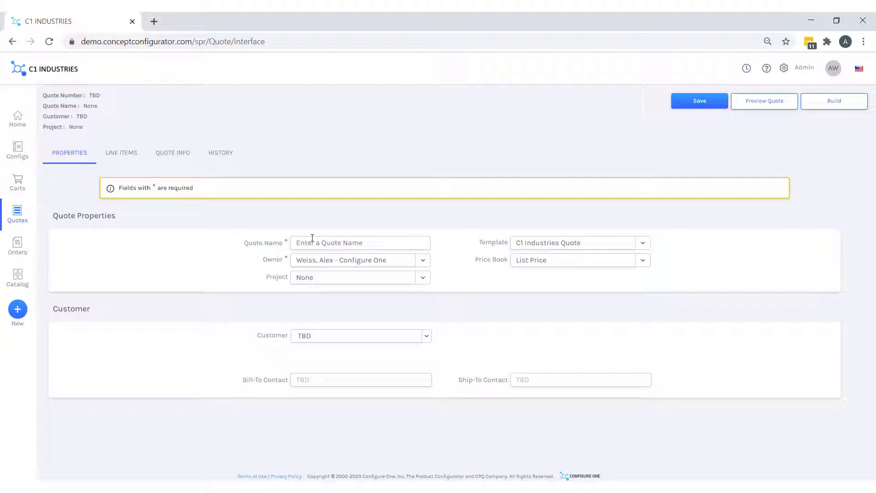
pyautogui.click(312, 243)
pyautogui.write('New truck for cr')
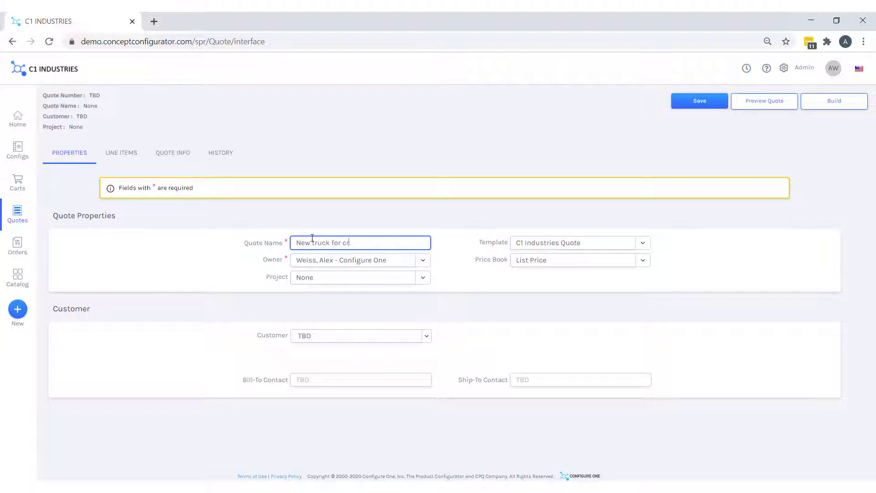
pyautogui.write('osswinds')
pyautogui.click(338, 335)
pyautogui.scroll(-1, 353, 443)
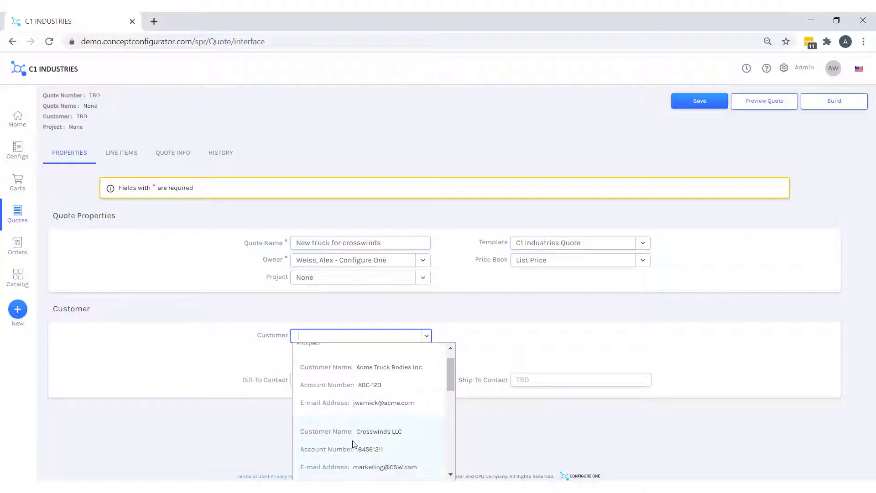
pyautogui.click(353, 441)
pyautogui.scroll(-2, 232, 347)
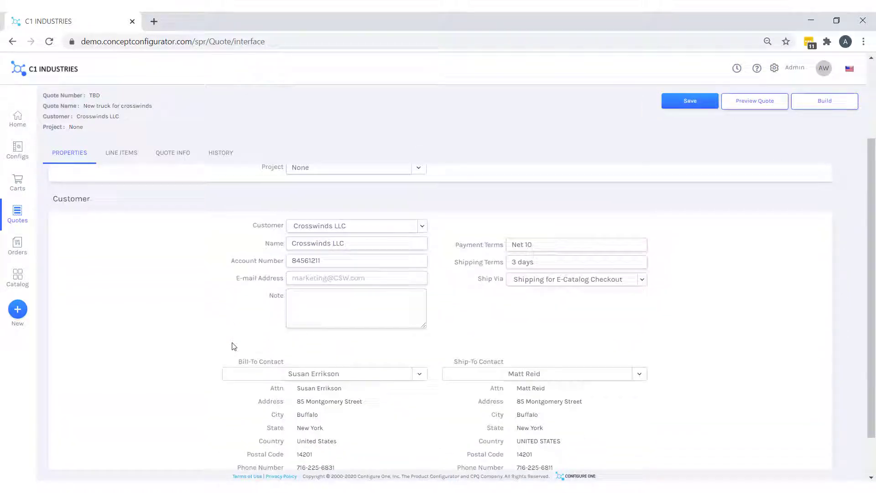
pyautogui.scroll(-1, 232, 347)
pyautogui.scroll(3, 232, 347)
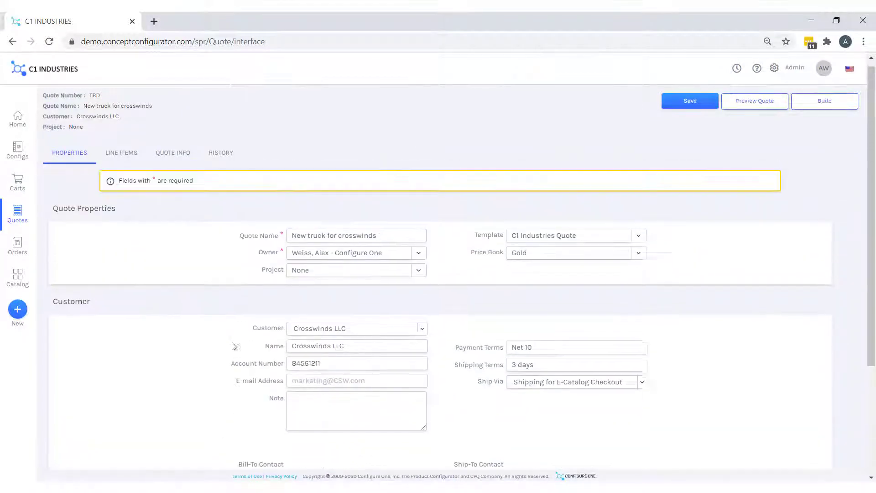
# Add a configuration line item to the quote and open the Transportation category
pyautogui.click(131, 159)
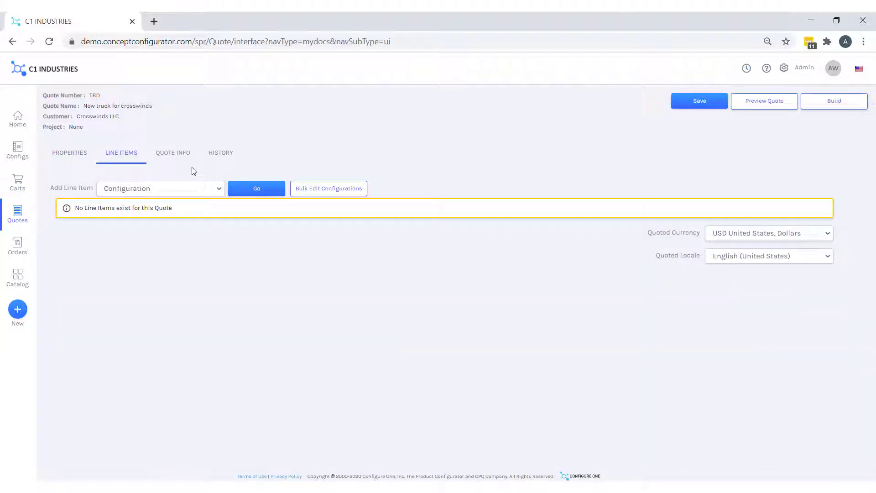
pyautogui.click(250, 195)
pyautogui.click(448, 267)
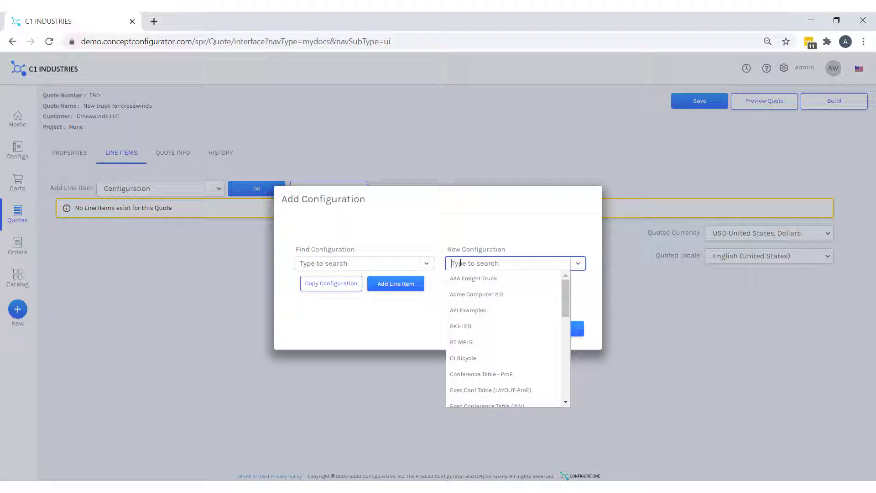
pyautogui.click(551, 252)
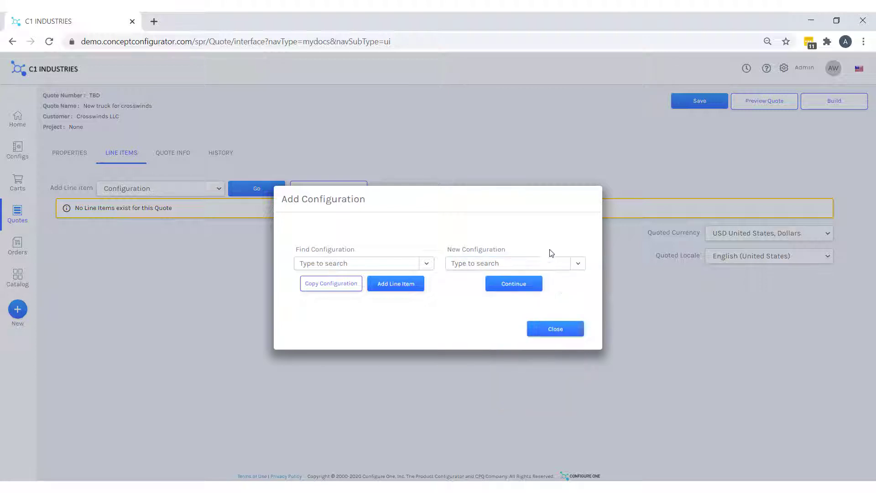
pyautogui.click(514, 284)
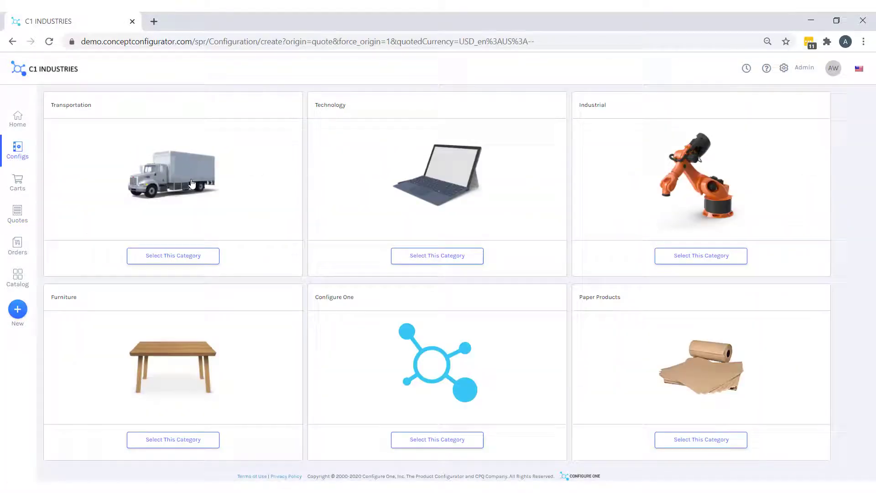
pyautogui.click(191, 184)
# Configure the AAA Freight Truck as Fast Ship, General Service, city of use Illinois, Oak Brook
pyautogui.click(180, 204)
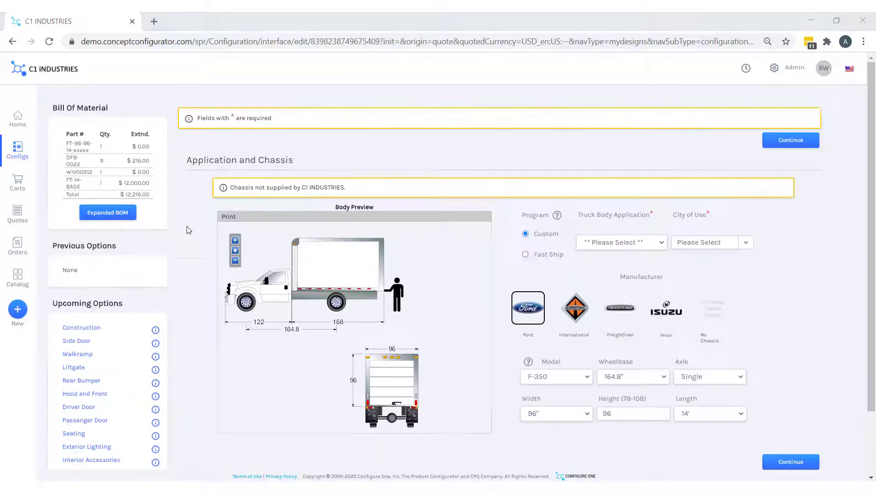
pyautogui.click(526, 254)
pyautogui.click(610, 247)
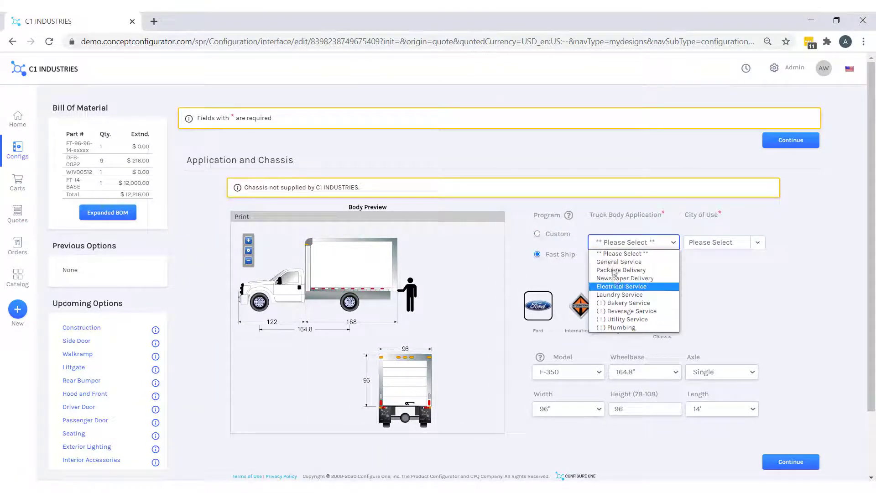
pyautogui.click(622, 304)
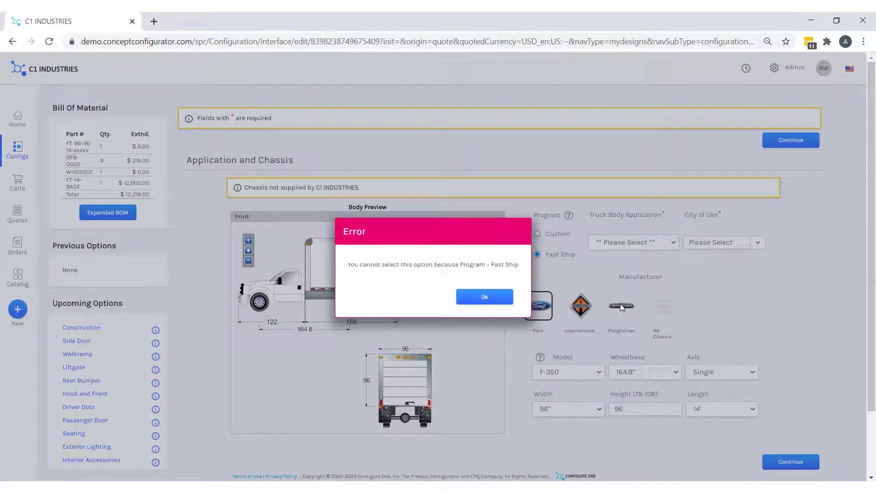
pyautogui.click(484, 297)
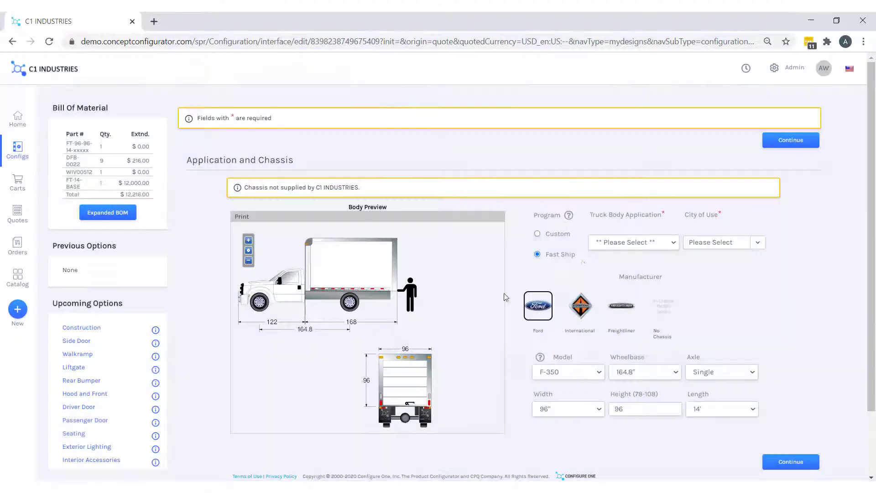
pyautogui.click(620, 246)
pyautogui.click(622, 262)
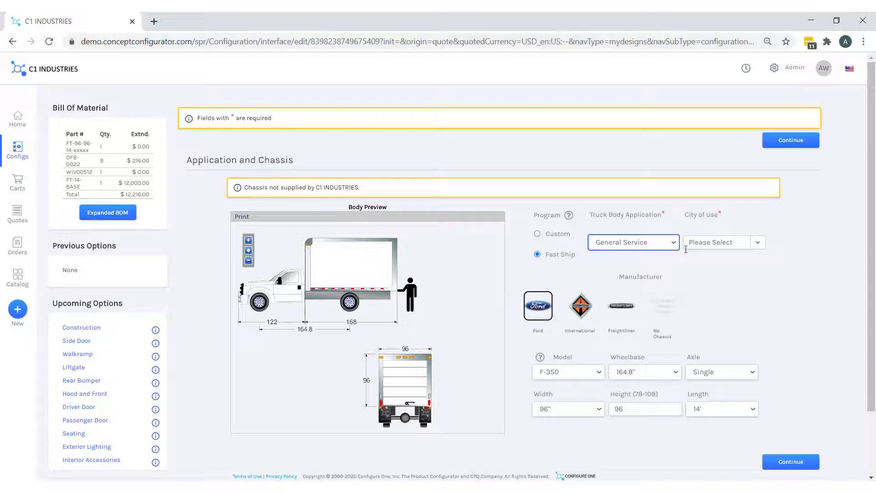
pyautogui.click(705, 245)
pyautogui.write('oak brook')
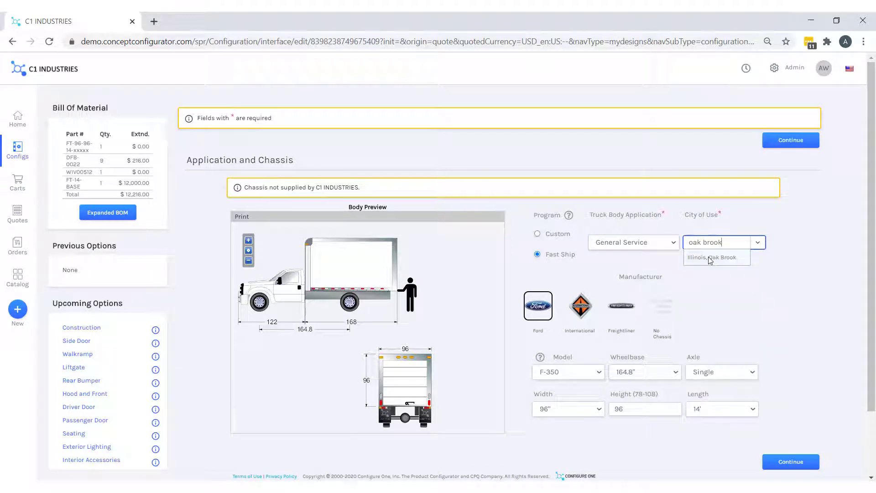
pyautogui.click(710, 258)
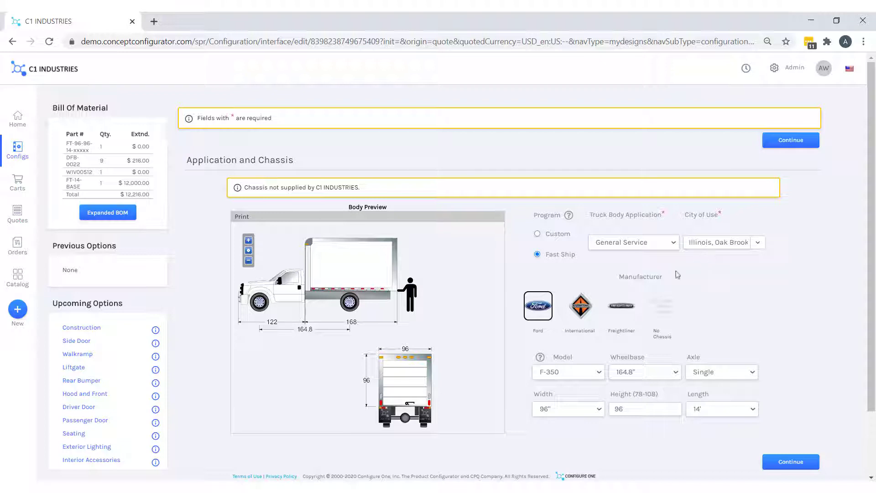
# Choose a Freightliner M2 106 chassis with 236.0" wheelbase and tandem rear axle
pyautogui.click(587, 315)
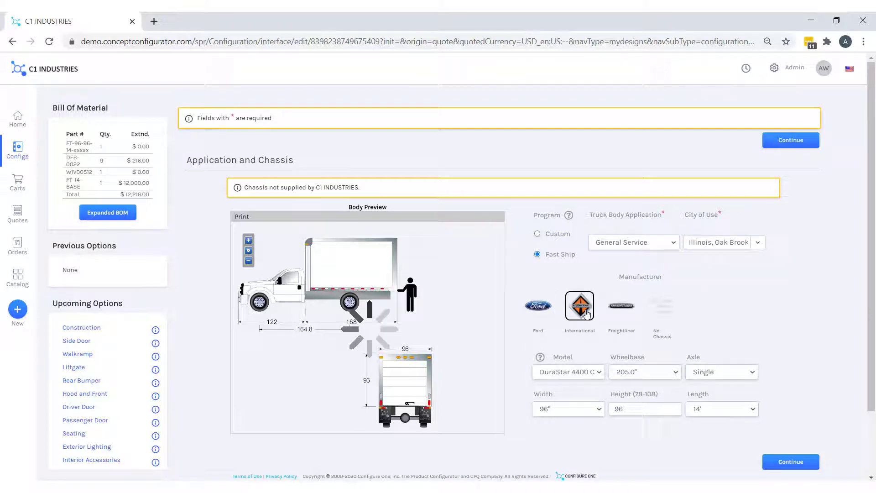
pyautogui.click(587, 372)
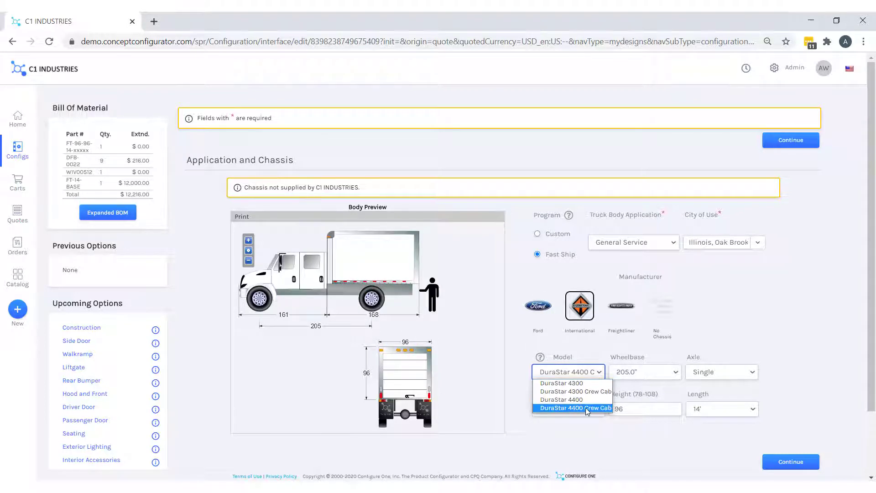
pyautogui.click(622, 307)
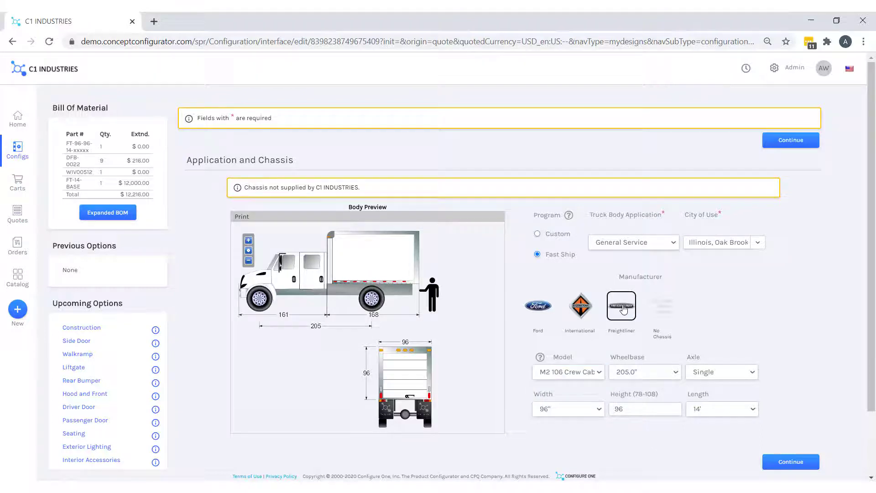
pyautogui.click(581, 375)
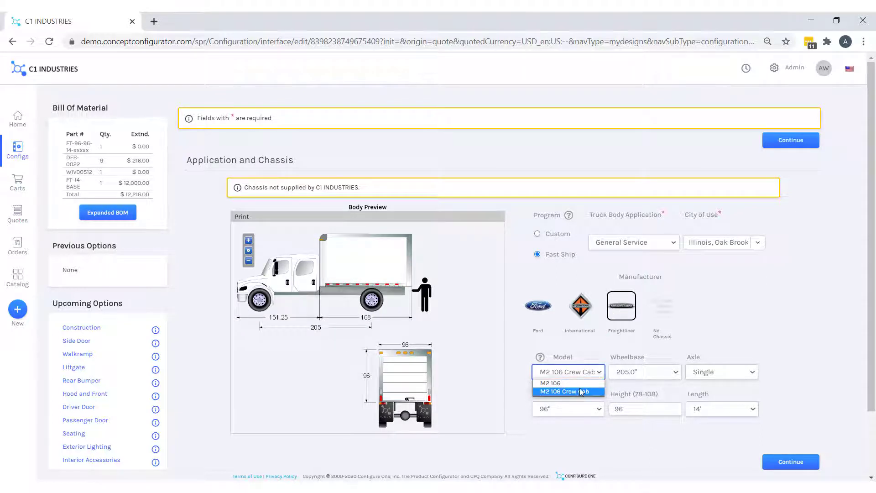
pyautogui.click(647, 374)
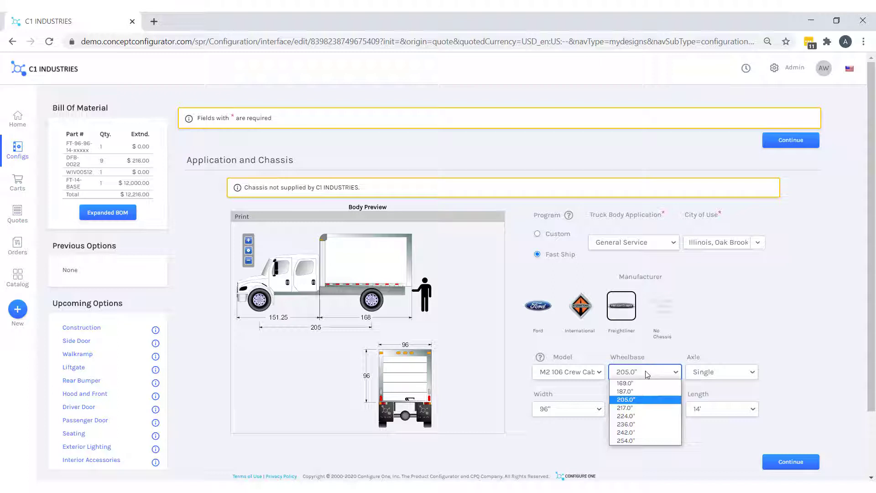
pyautogui.click(648, 425)
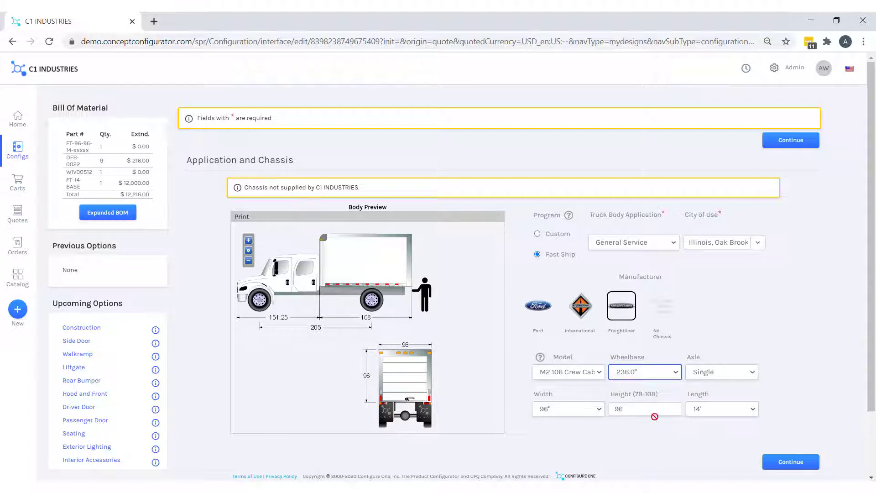
pyautogui.click(721, 373)
pyautogui.click(712, 391)
# Size the body 102" wide, 100.5 high and 16' long
pyautogui.click(592, 415)
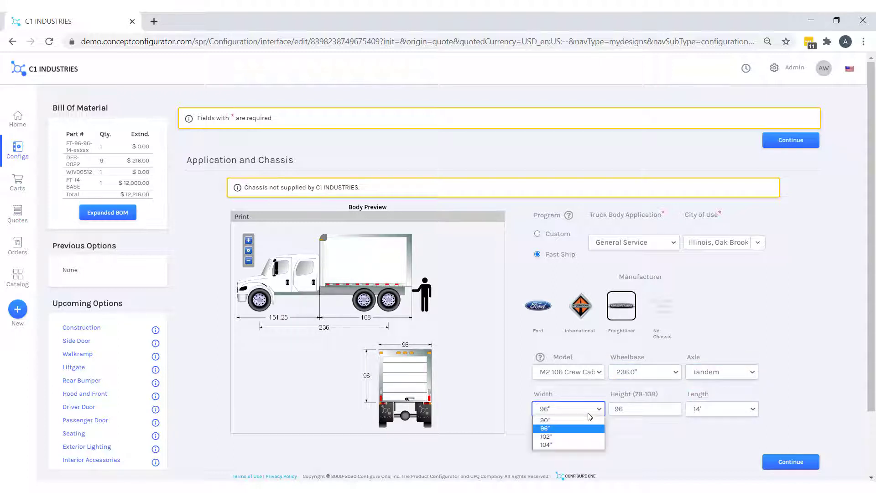
pyautogui.click(571, 431)
pyautogui.click(634, 409)
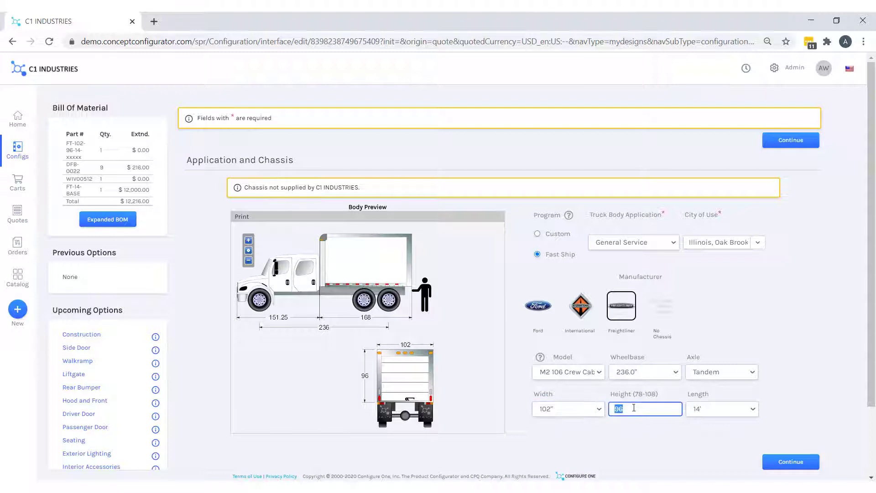
pyautogui.write('100.5')
pyautogui.click(707, 416)
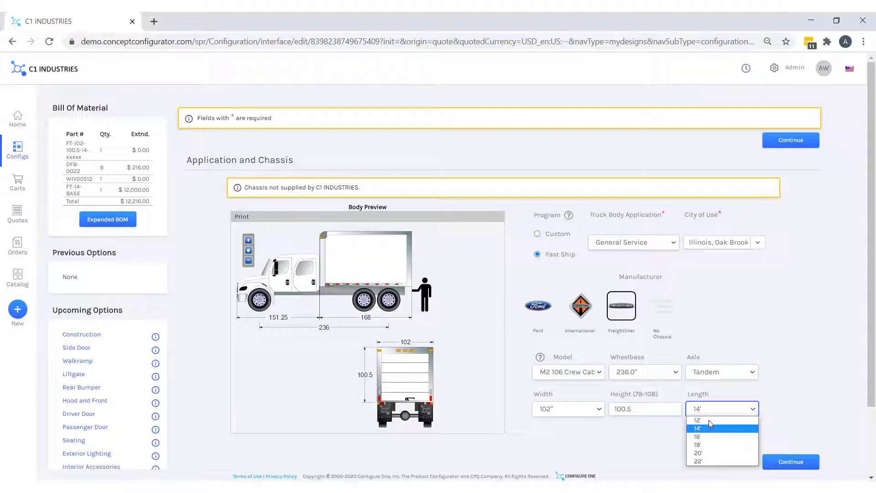
pyautogui.click(713, 437)
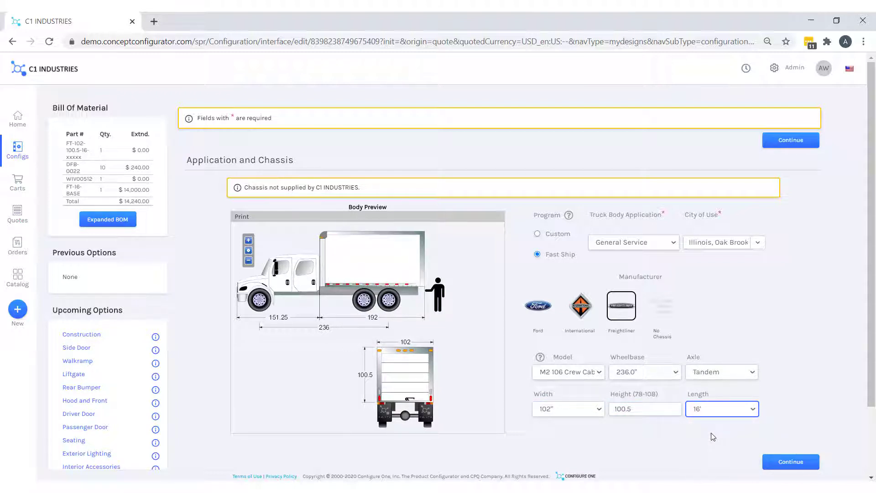
# Paint the truck red and give it a three-panel swing rear door
pyautogui.click(794, 462)
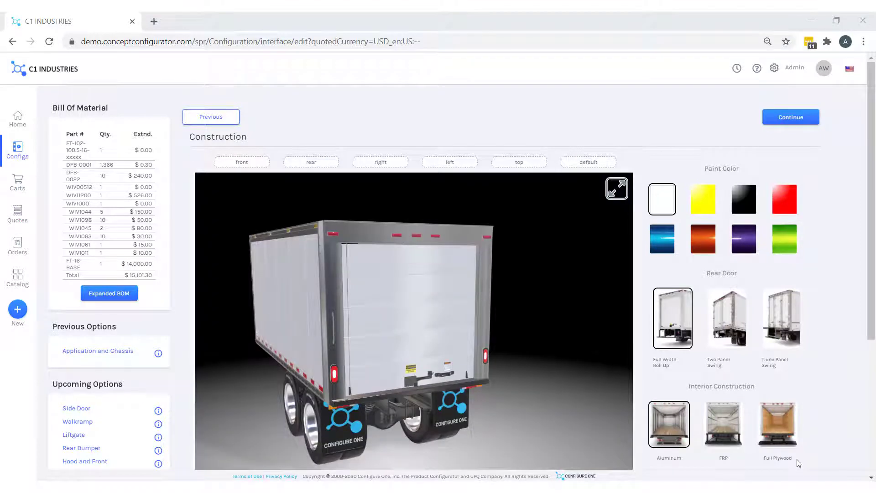
pyautogui.scroll(-1, 799, 463)
pyautogui.click(757, 186)
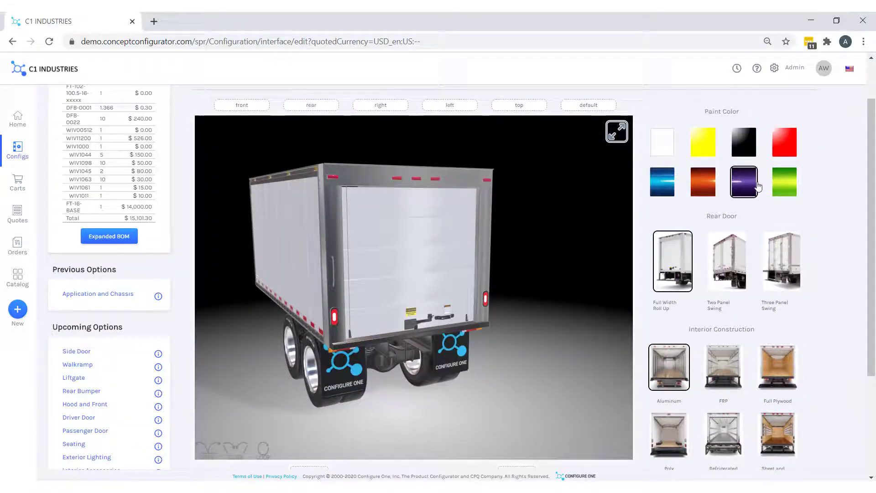
pyautogui.click(779, 178)
pyautogui.click(782, 154)
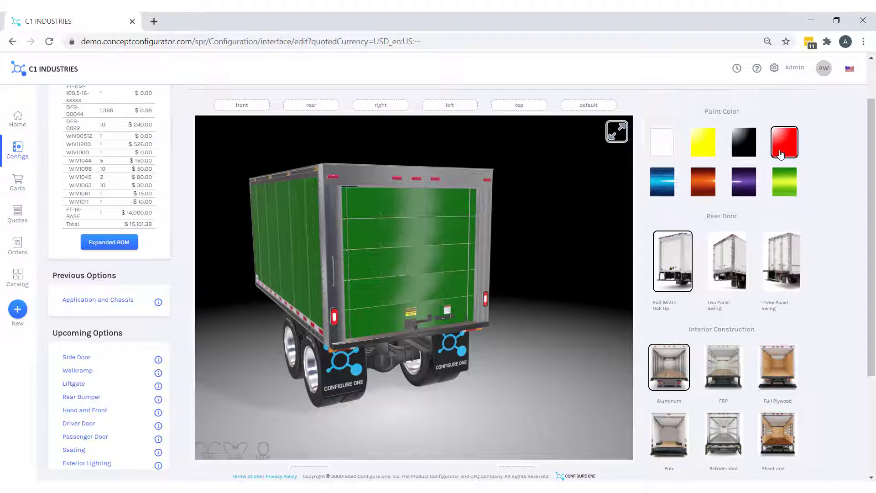
pyautogui.click(794, 264)
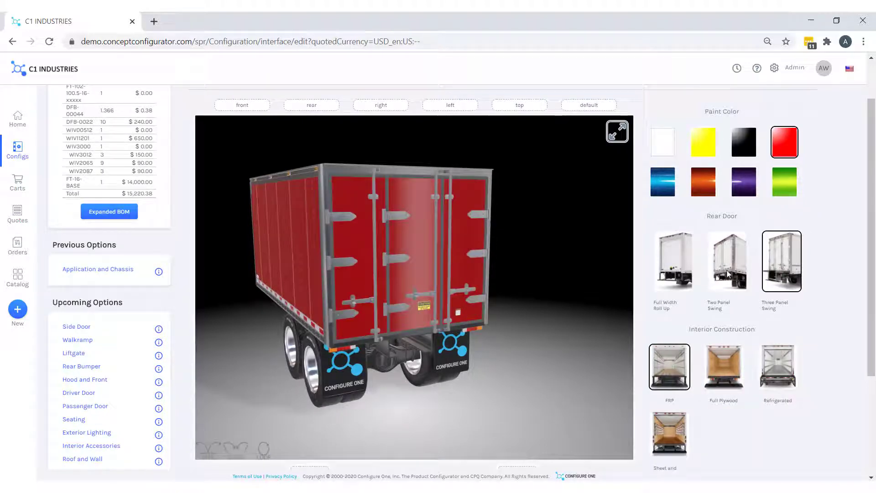
# Orbit the 3D truck model to inspect its left side, then reset the view
pyautogui.moveTo(334, 341)
pyautogui.mouseDown()
pyautogui.moveTo(355, 339)
pyautogui.moveTo(356, 352)
pyautogui.moveTo(258, 338)
pyautogui.moveTo(306, 334)
pyautogui.moveTo(349, 350)
pyautogui.mouseUp()
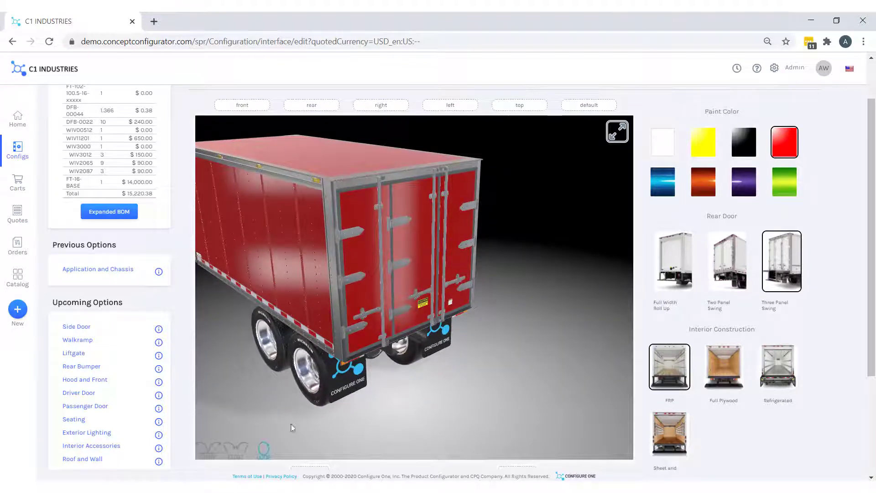
pyautogui.scroll(5, 420, 316)
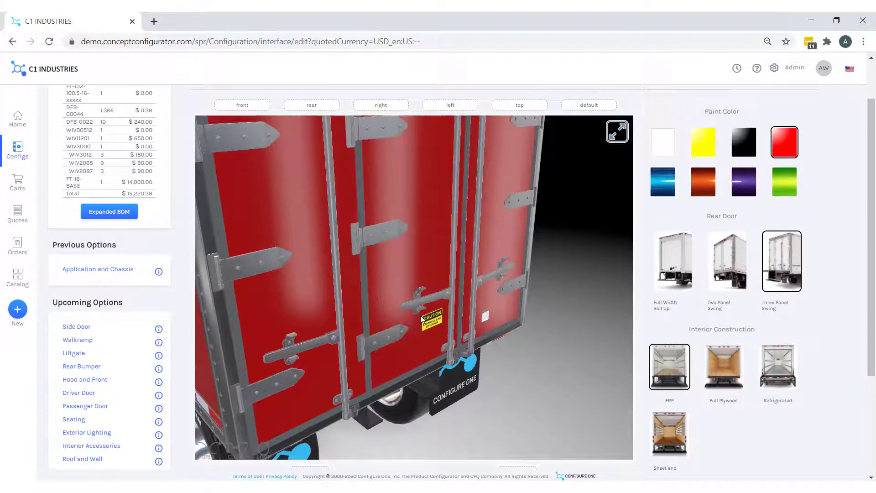
pyautogui.scroll(-5, 420, 316)
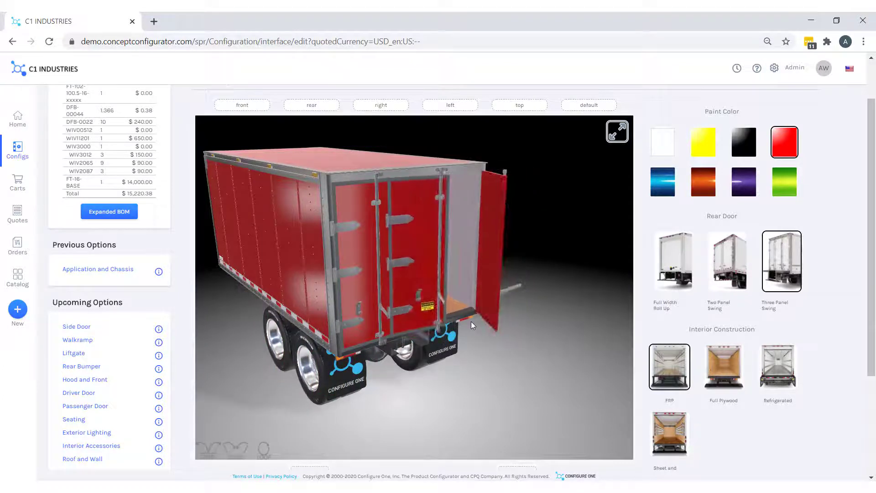
pyautogui.click(592, 107)
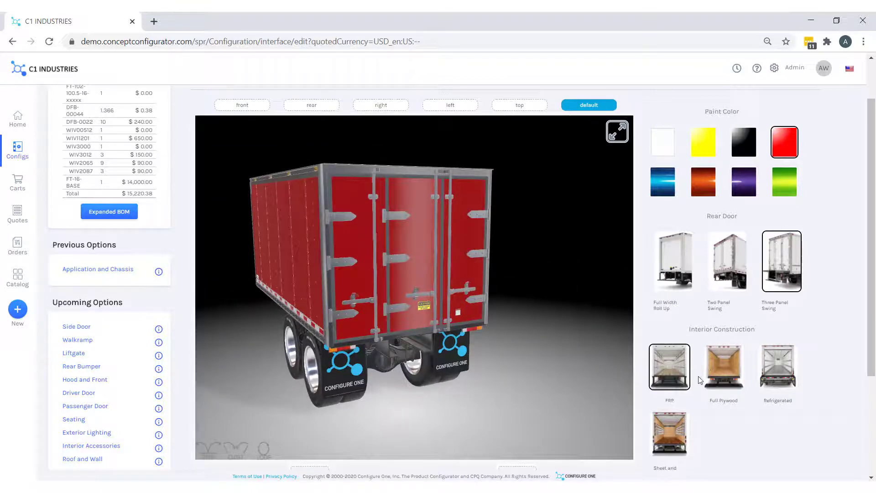
pyautogui.scroll(-2, 96, 428)
# Generate the configured truck and review its Design, Priced and Costed BOM reports
pyautogui.click(93, 443)
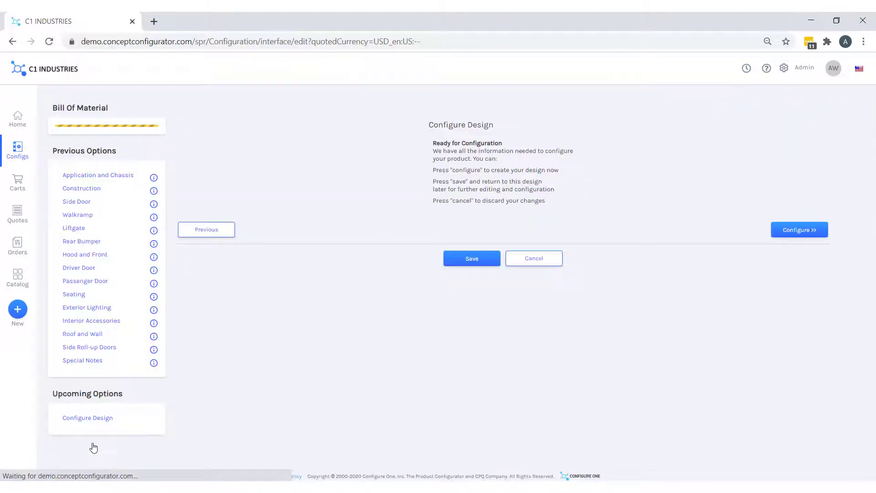
pyautogui.click(807, 232)
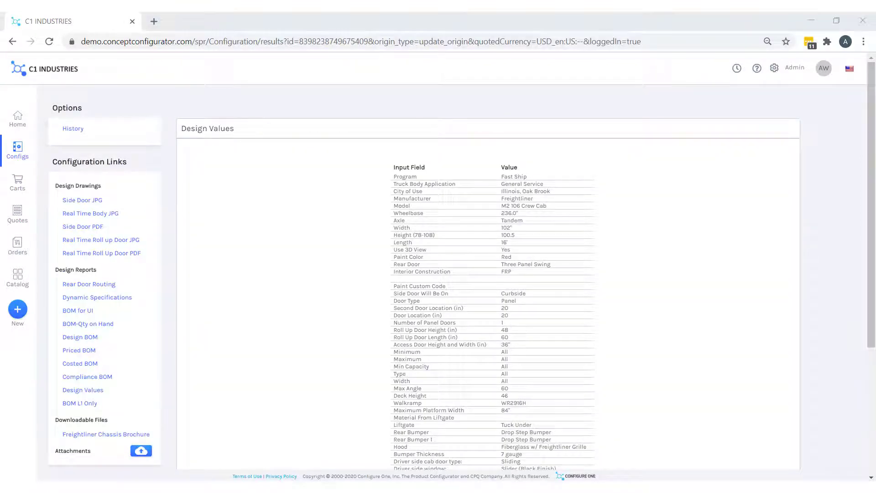
pyautogui.scroll(-2, 273, 307)
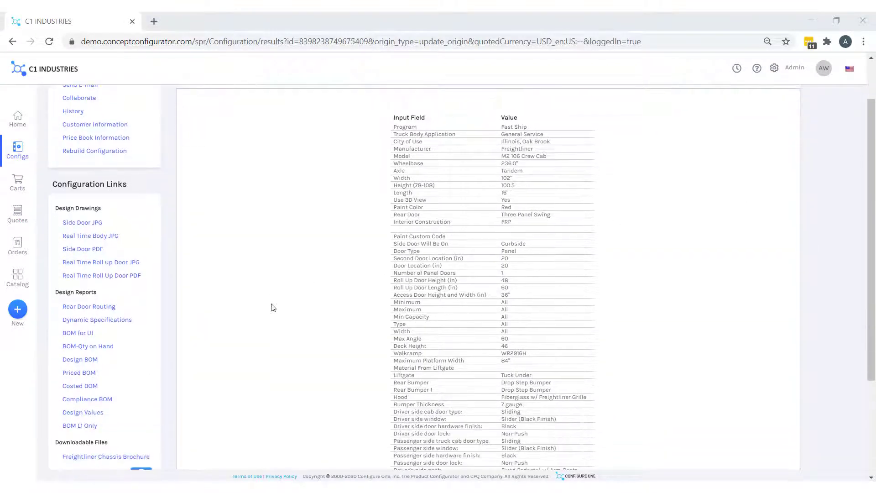
pyautogui.click(83, 363)
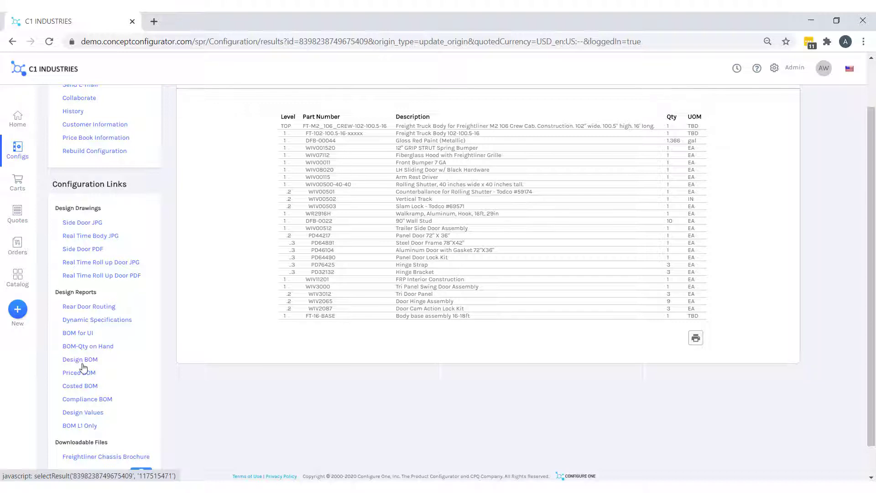
pyautogui.click(86, 374)
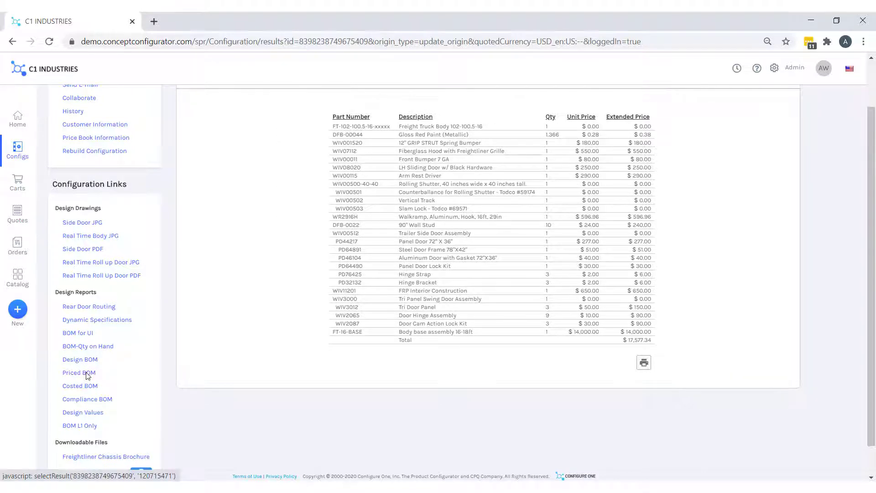
pyautogui.click(84, 387)
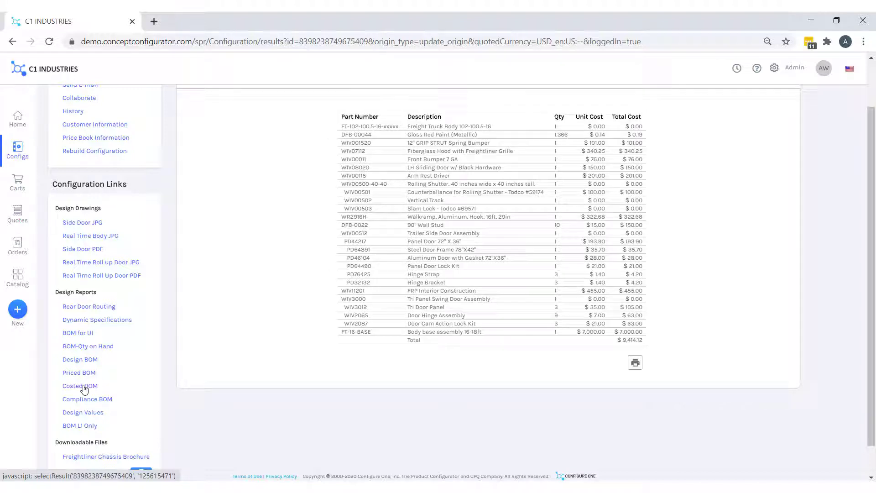
# Review the Rear Door Routing spec PDF and Freightliner Chassis Brochure, then close them
pyautogui.click(89, 308)
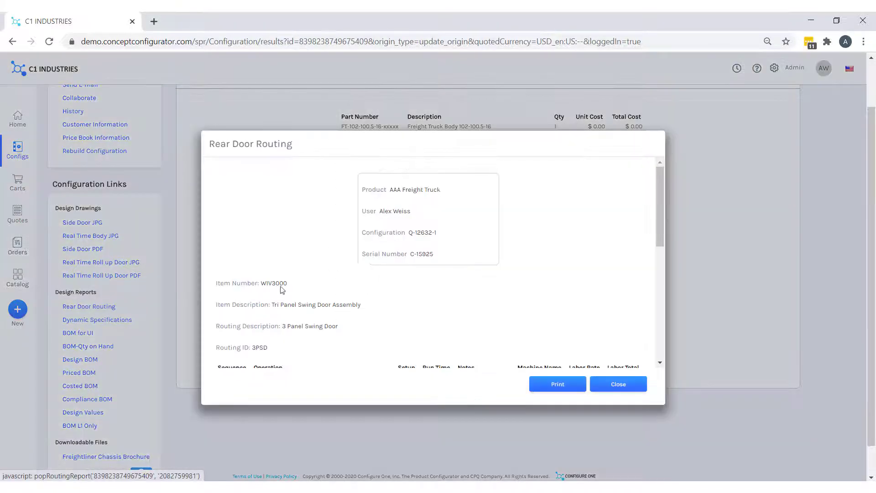
pyautogui.scroll(-4, 474, 268)
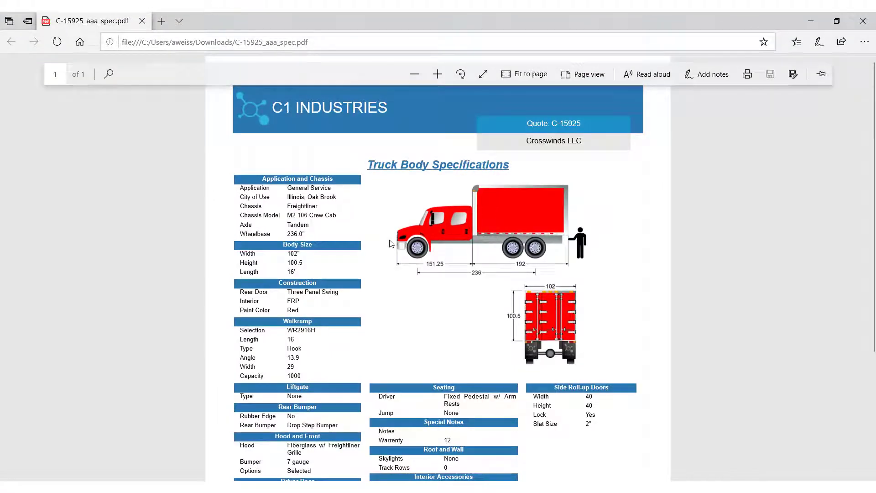
pyautogui.click(142, 21)
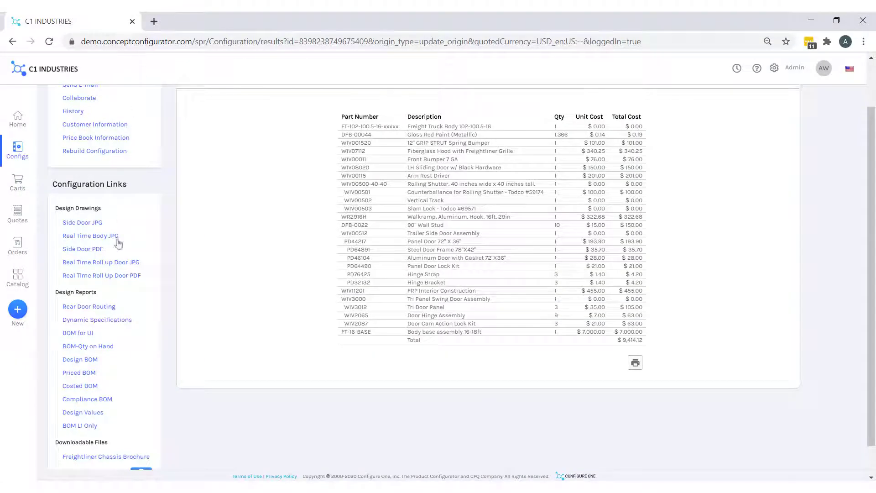
pyautogui.click(92, 457)
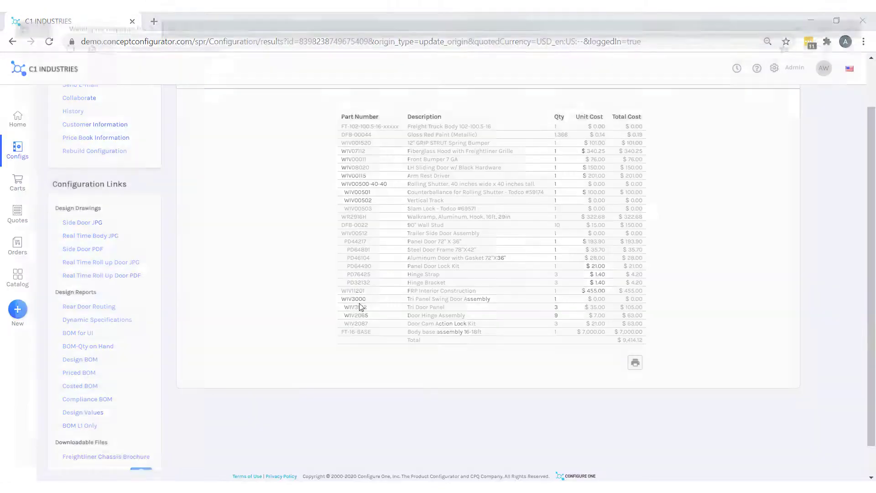
pyautogui.scroll(-3, 371, 292)
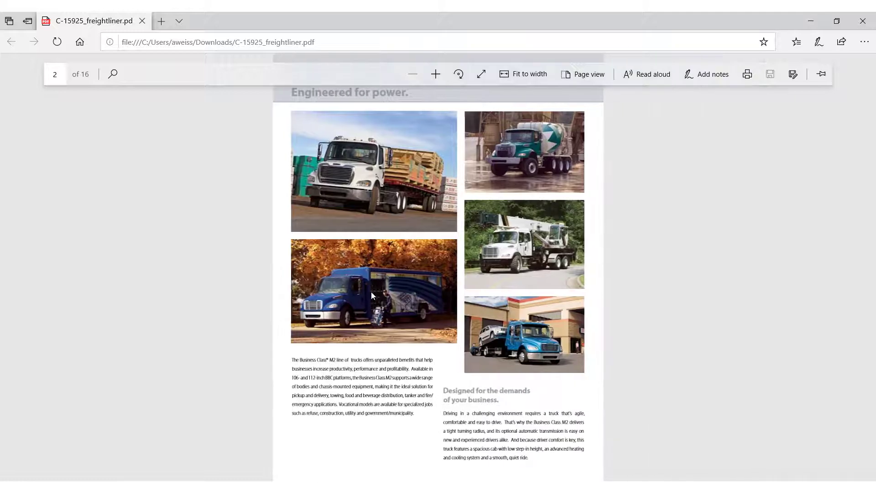
pyautogui.scroll(3, 371, 292)
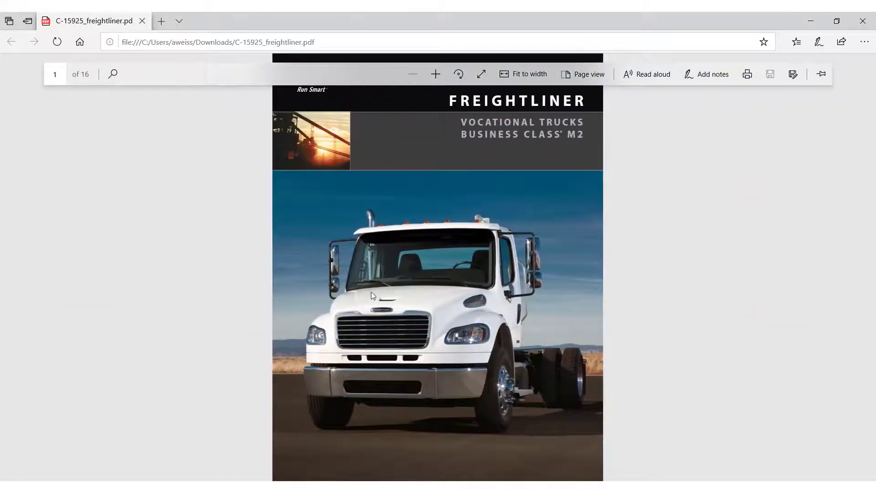
pyautogui.click(142, 22)
# Add the configured truck to the quote with a 5% additional discount
pyautogui.click(769, 106)
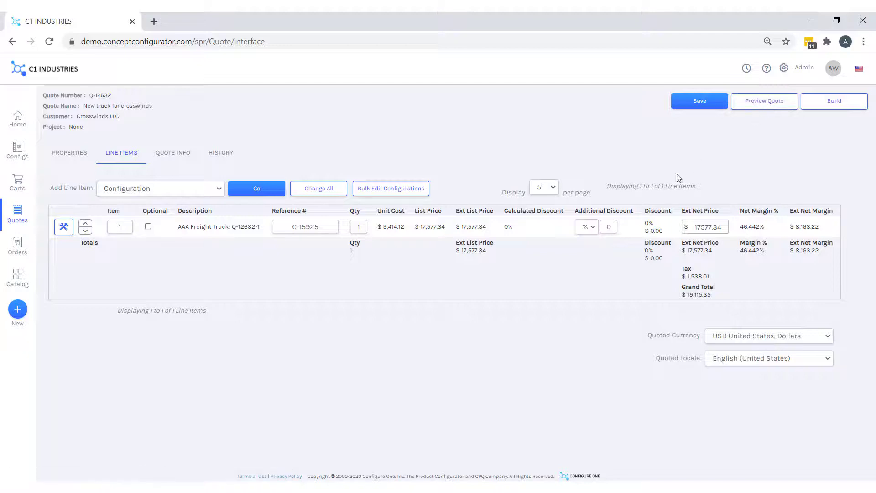
pyautogui.click(608, 228)
pyautogui.write('5')
pyautogui.click(603, 259)
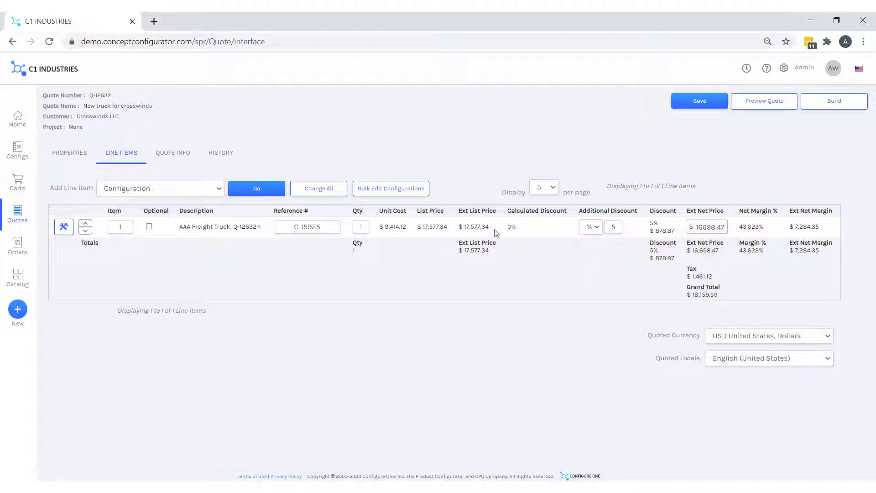
# Include a greeting addressed to the customer contact in the quote
pyautogui.click(173, 152)
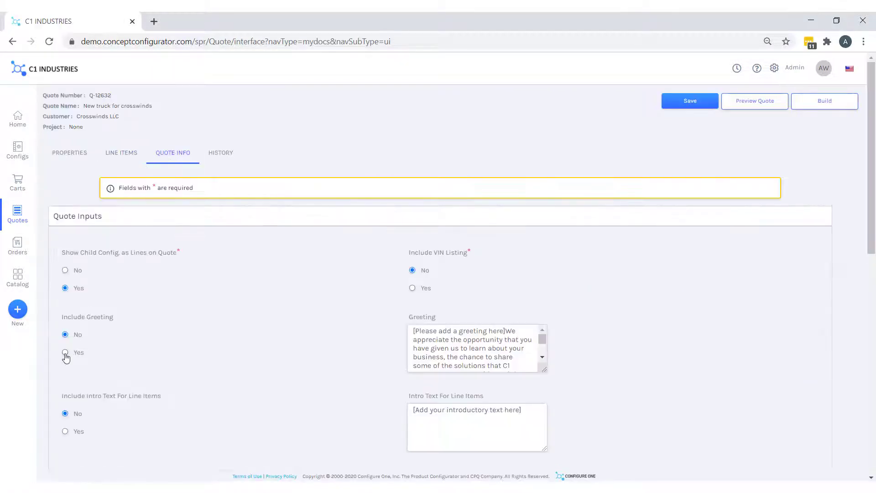
pyautogui.click(65, 353)
pyautogui.moveTo(506, 332); pyautogui.dragTo(374, 331)
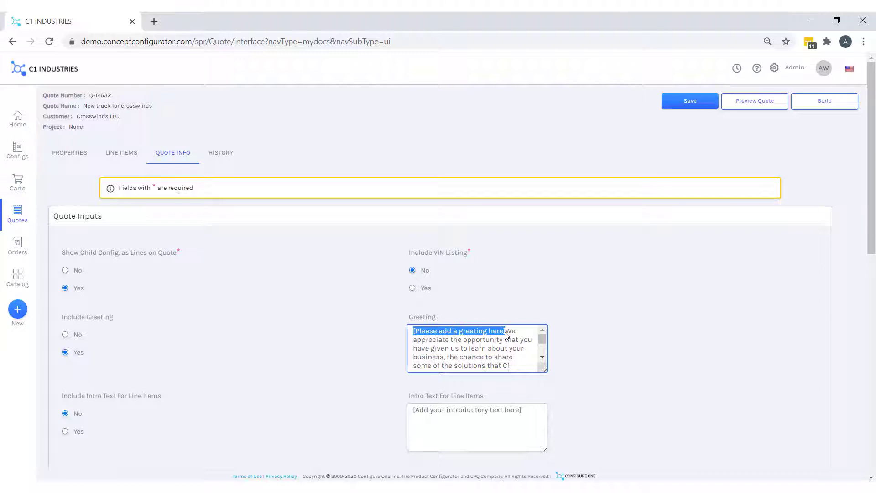
pyautogui.write('Dear Susan,')
pyautogui.press('Return')
pyautogui.press('Return')
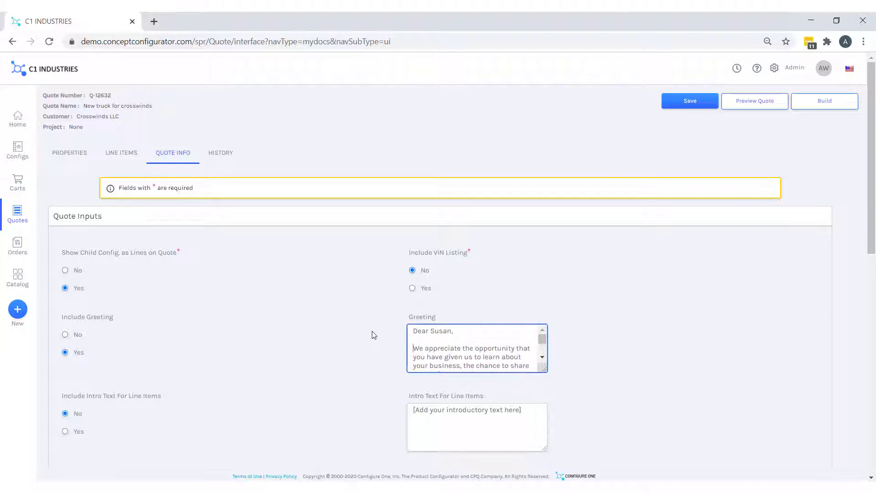
pyautogui.scroll(-10, 372, 336)
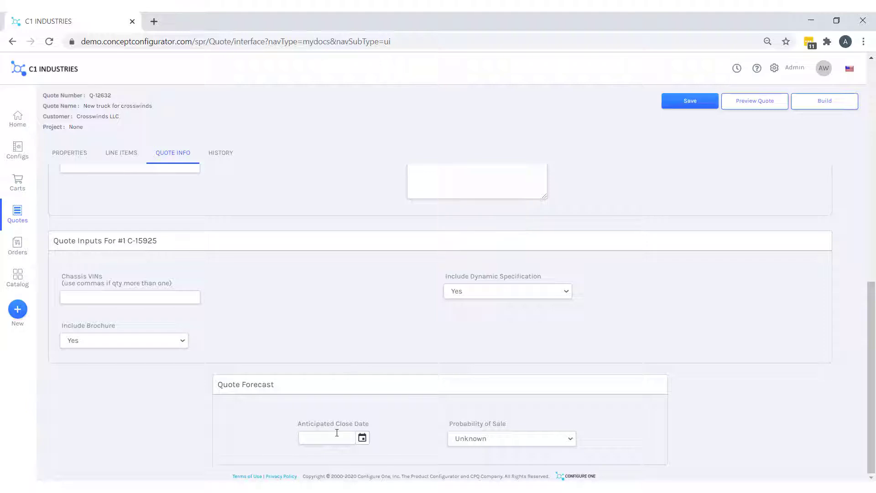
# Set the anticipated close date to 31 Oct 2020 and probability of sale to Most Likely (75%)
pyautogui.click(337, 438)
pyautogui.click(429, 418)
pyautogui.click(479, 439)
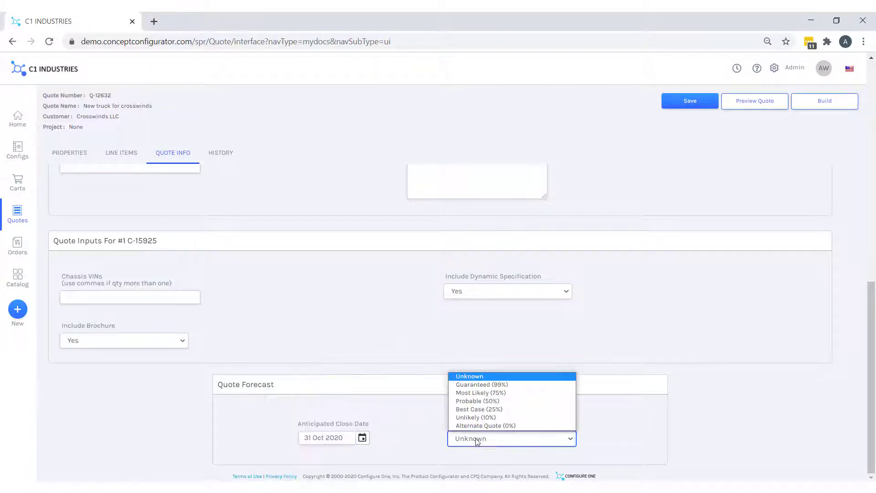
pyautogui.click(484, 394)
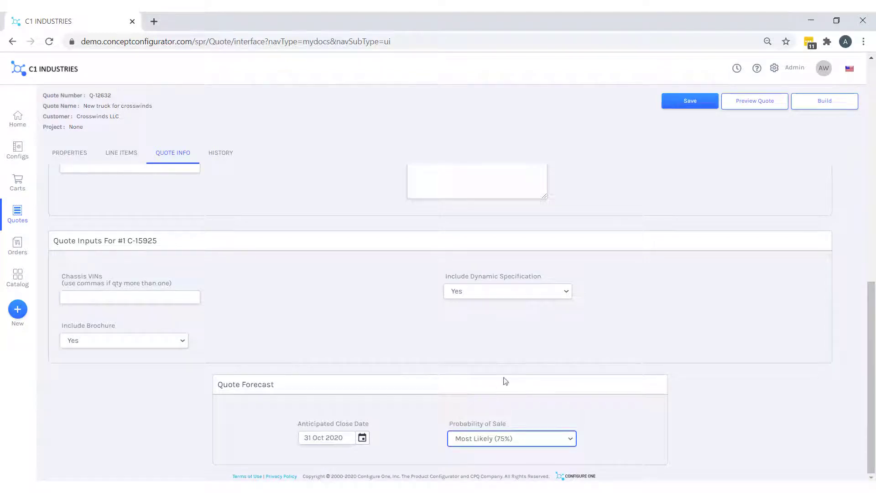
# Build the quote, then scroll through the Q-12632 quote PDF in Edge and close it
pyautogui.click(824, 102)
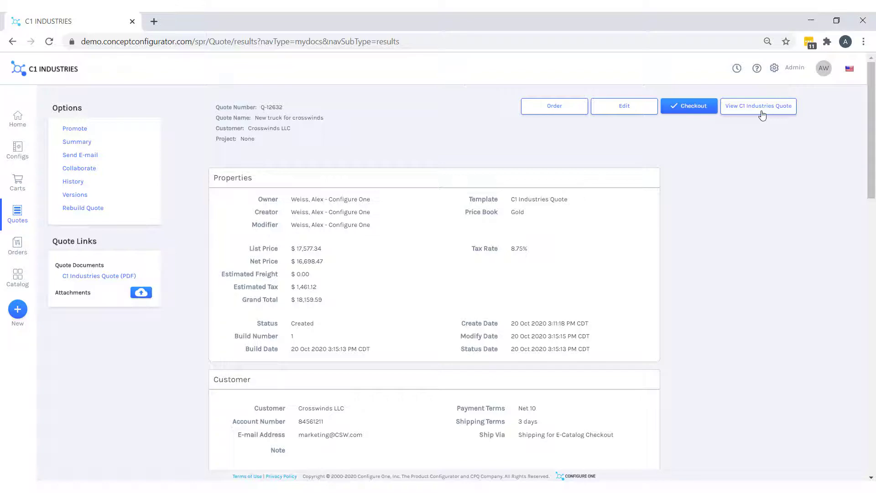
pyautogui.click(762, 109)
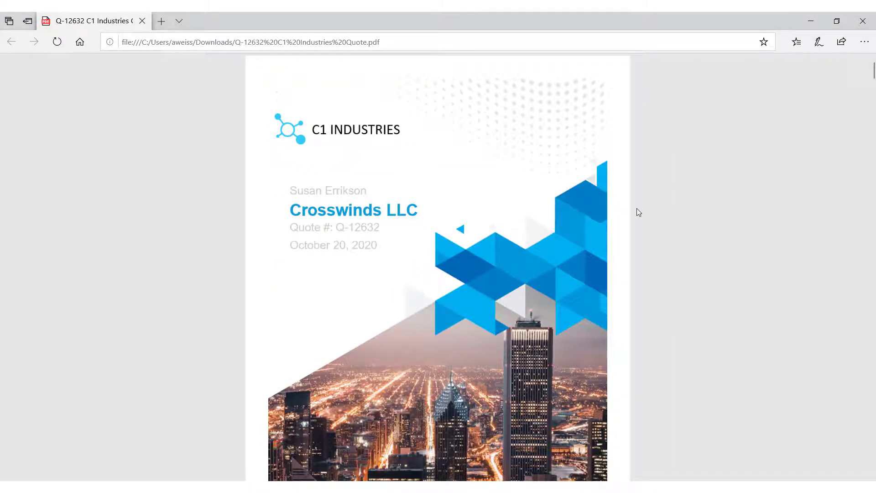
pyautogui.scroll(-10, 636, 210)
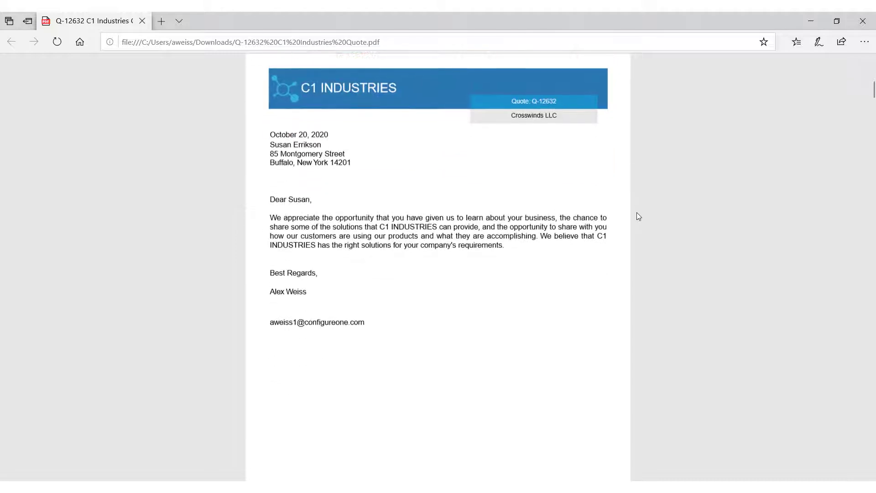
pyautogui.scroll(-10, 638, 213)
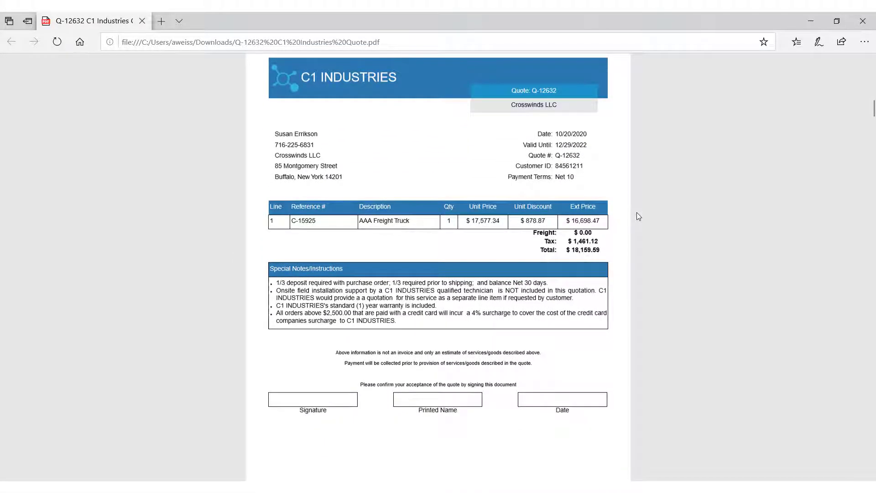
pyautogui.scroll(-10, 637, 213)
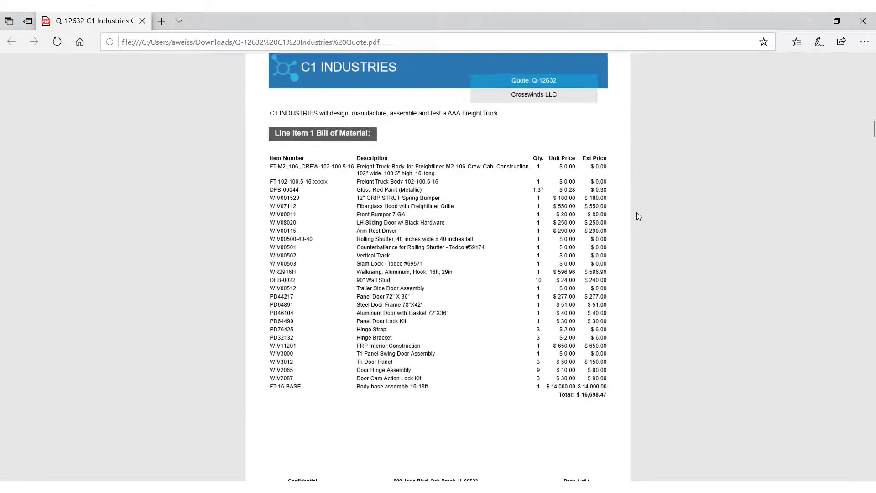
pyautogui.scroll(-9, 637, 213)
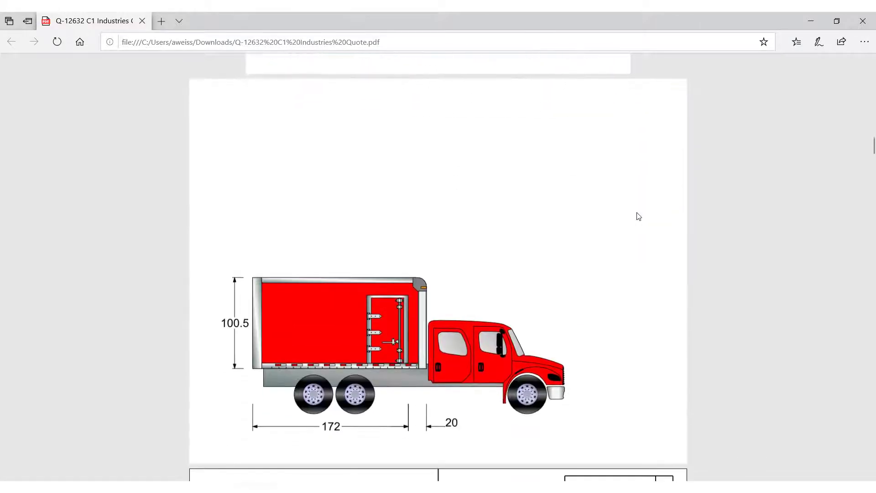
pyautogui.scroll(-15, 638, 216)
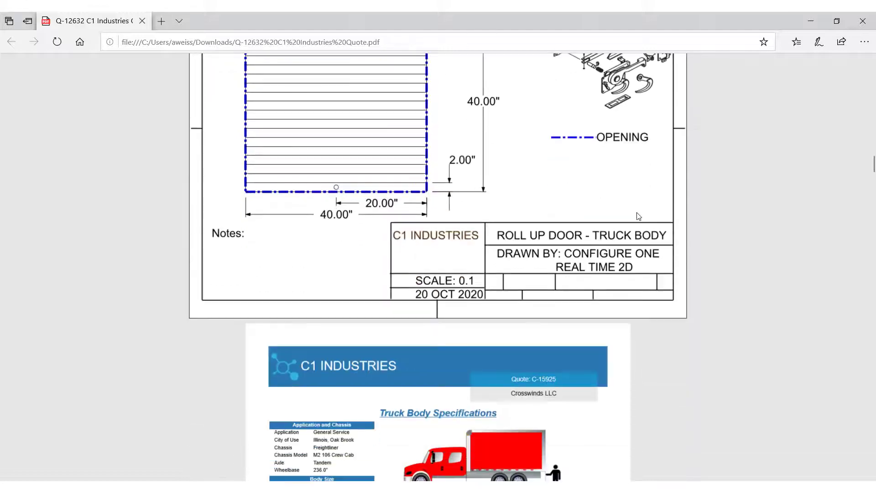
pyautogui.scroll(-12, 638, 216)
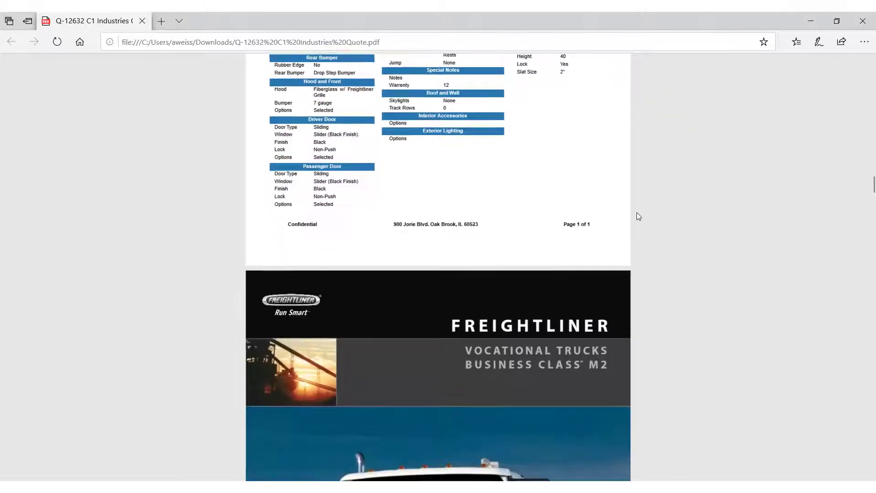
pyautogui.scroll(-2, 637, 212)
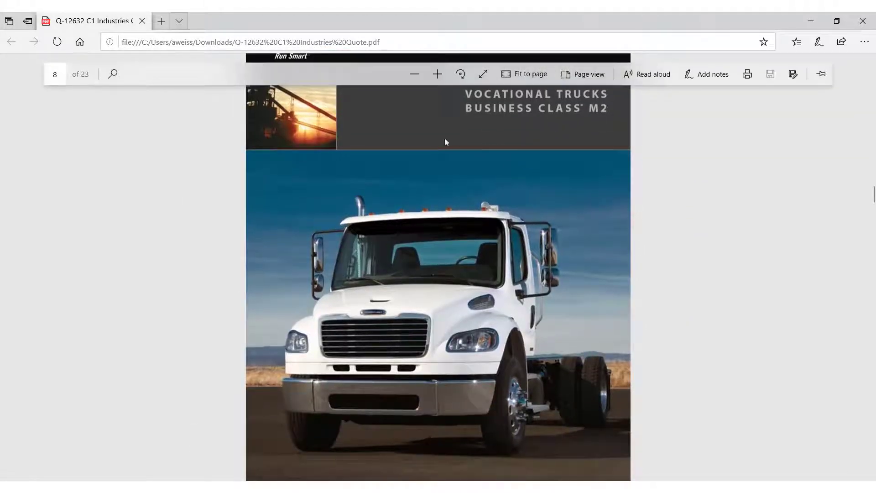
pyautogui.click(142, 21)
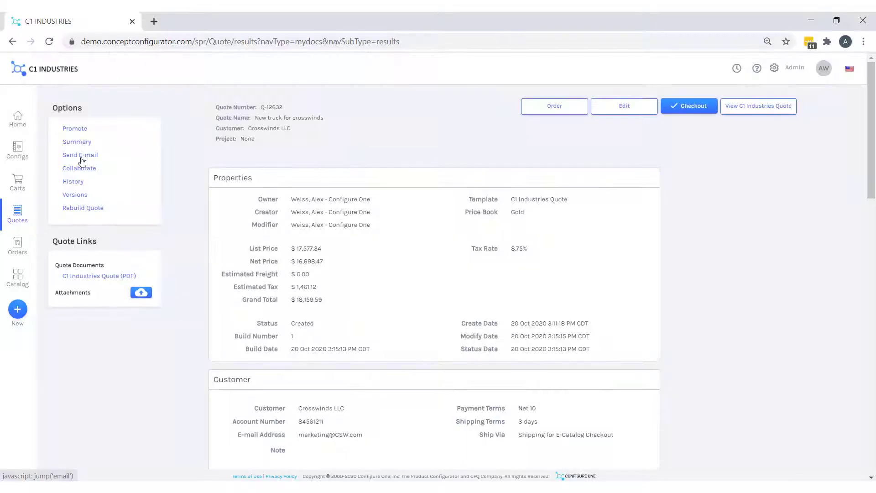
# E-mail the C1 Industries Quote PDF with 'Please see your attached quote.' and return home
pyautogui.click(82, 156)
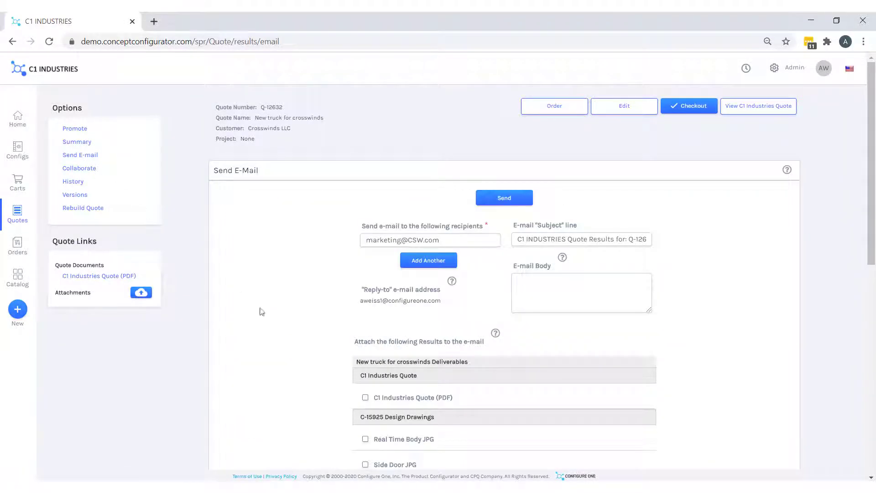
pyautogui.click(365, 398)
pyautogui.click(584, 288)
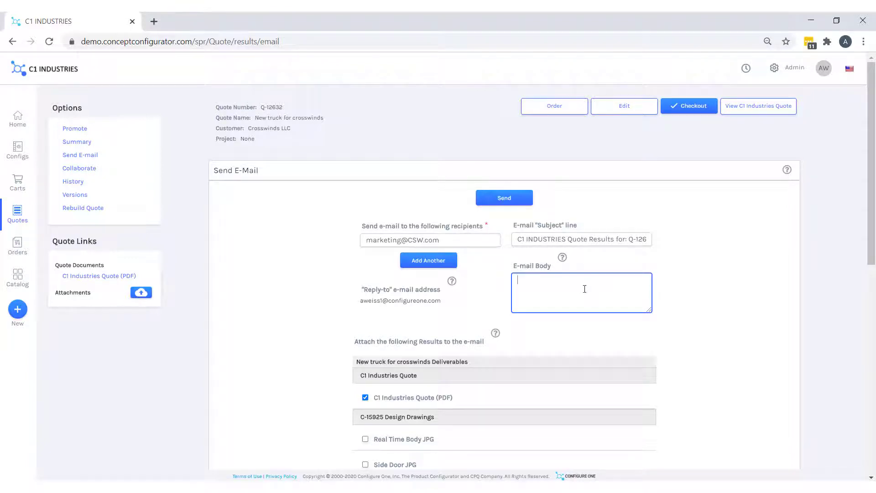
pyautogui.write('Please see your attached quo')
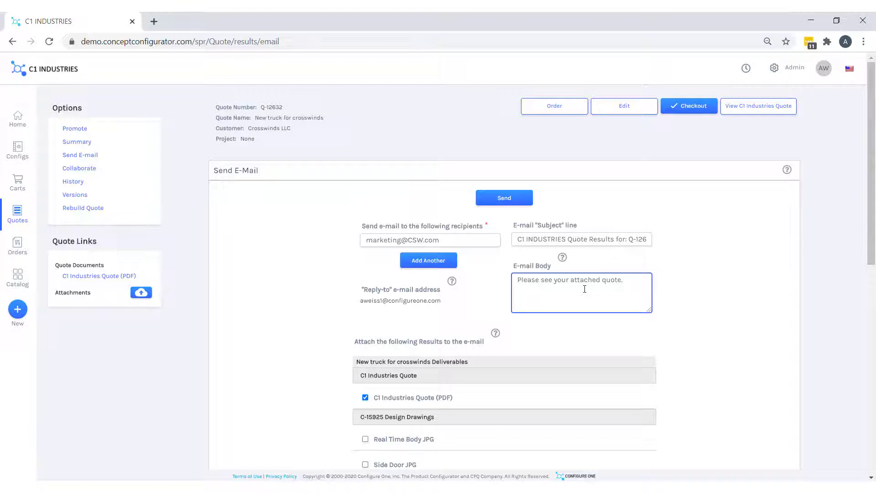
pyautogui.write('te.')
pyautogui.click(493, 201)
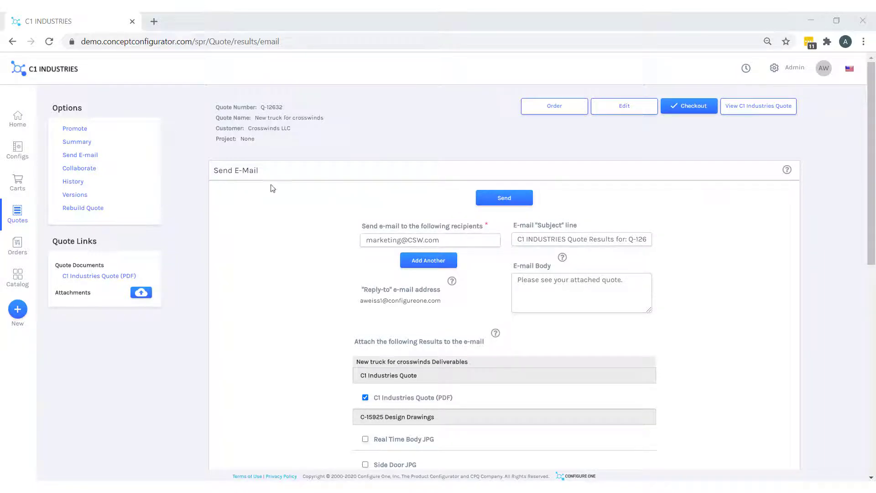
pyautogui.click(18, 119)
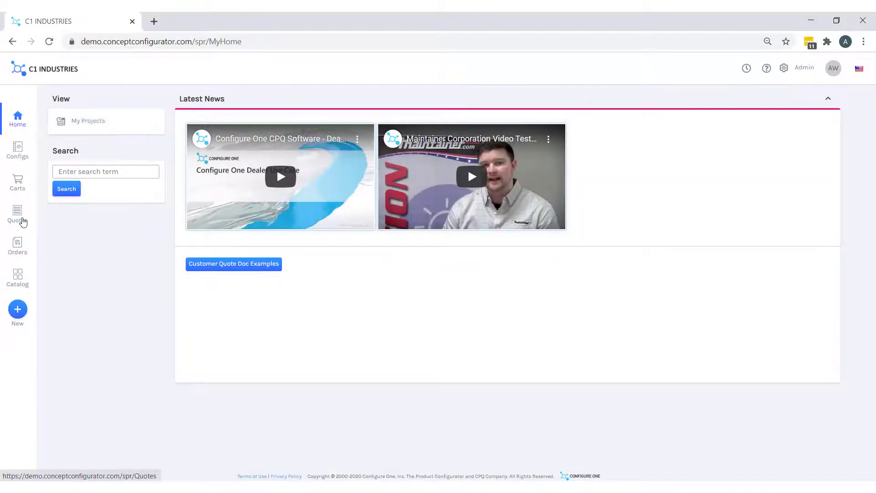
# Filter the Quotes list to quotes modified in the last 1 days
pyautogui.click(20, 218)
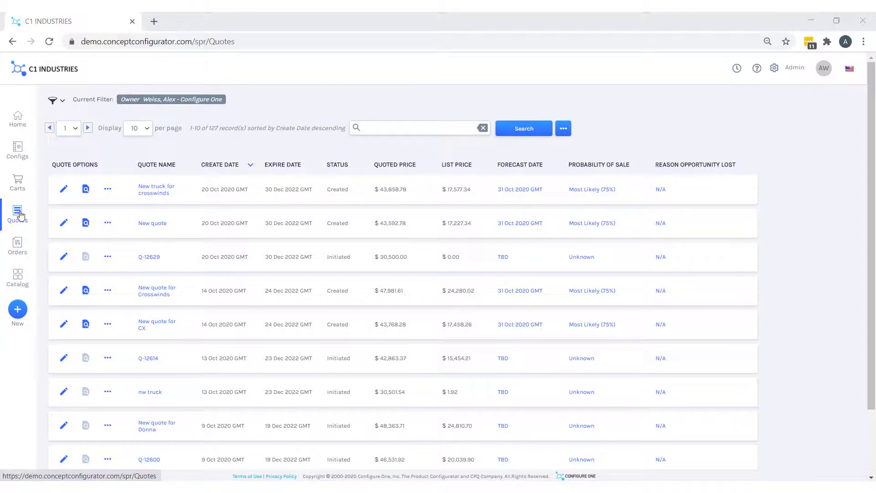
pyautogui.click(62, 101)
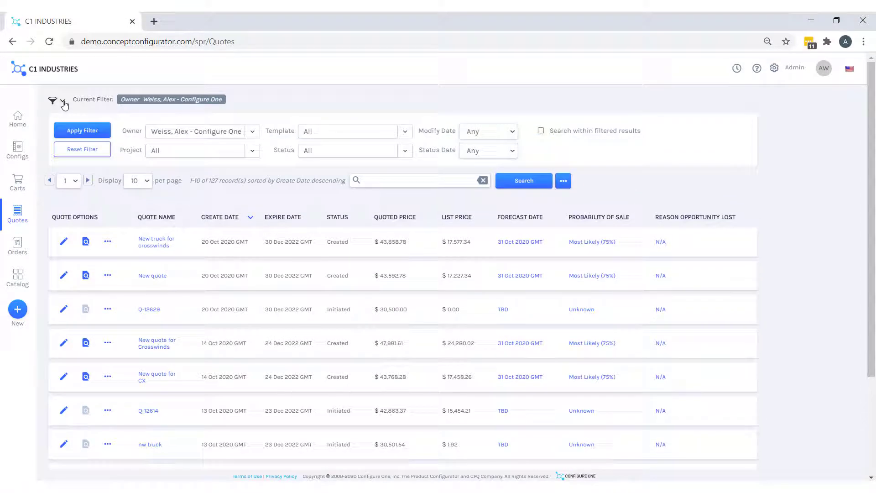
pyautogui.click(475, 132)
pyautogui.click(479, 151)
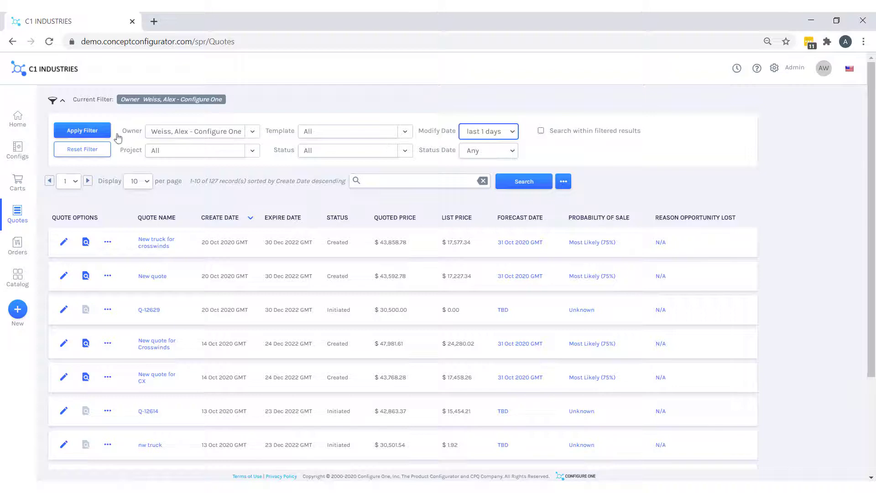
pyautogui.click(87, 132)
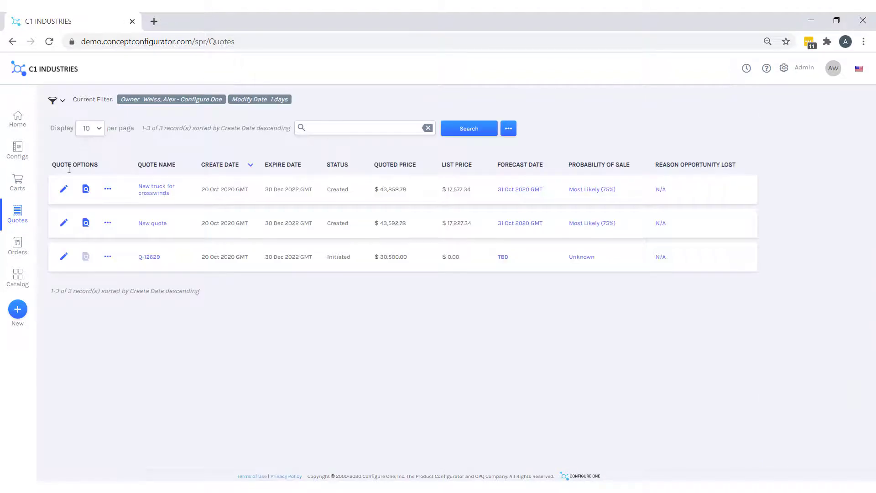
# Convert the 'New truck for crosswinds' quote to an order, review its line items, and submit it
pyautogui.click(108, 190)
pyautogui.click(111, 238)
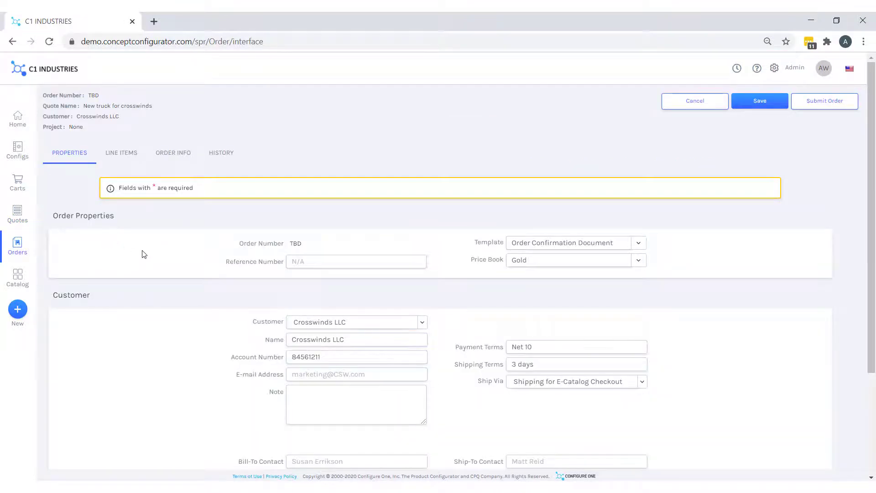
pyautogui.click(126, 159)
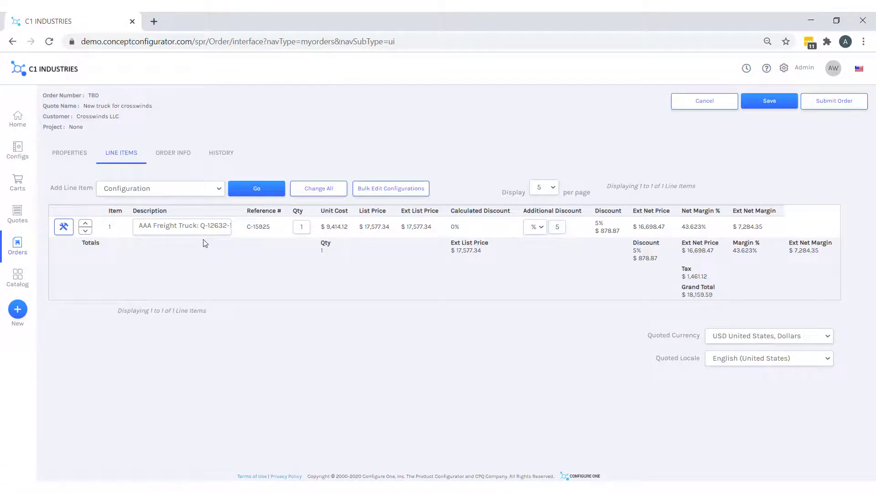
pyautogui.click(839, 104)
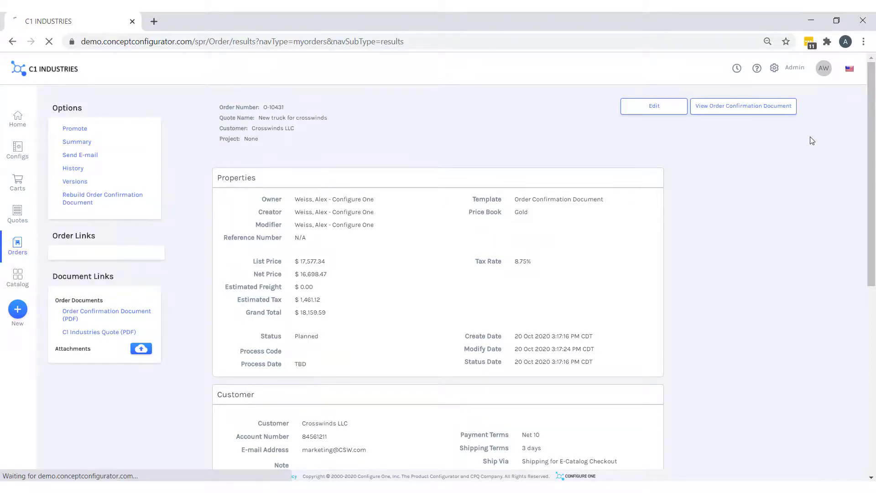
# Return to the Configure One home page showing Latest News
pyautogui.click(23, 126)
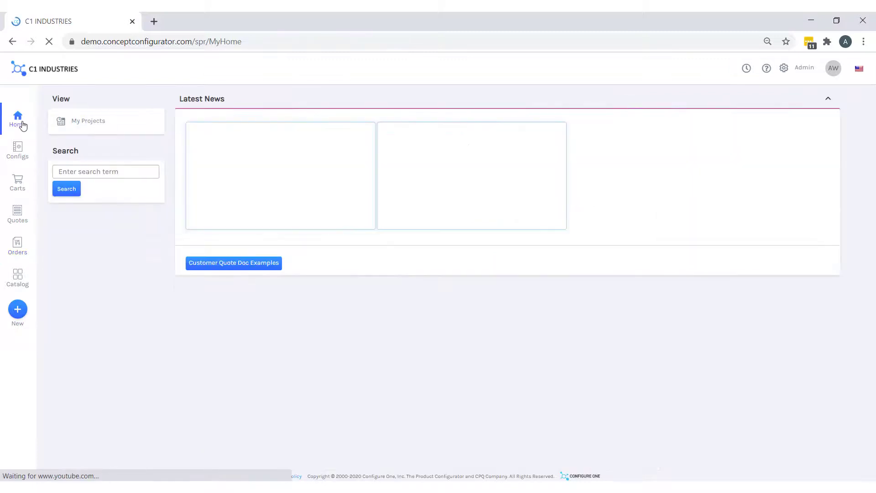